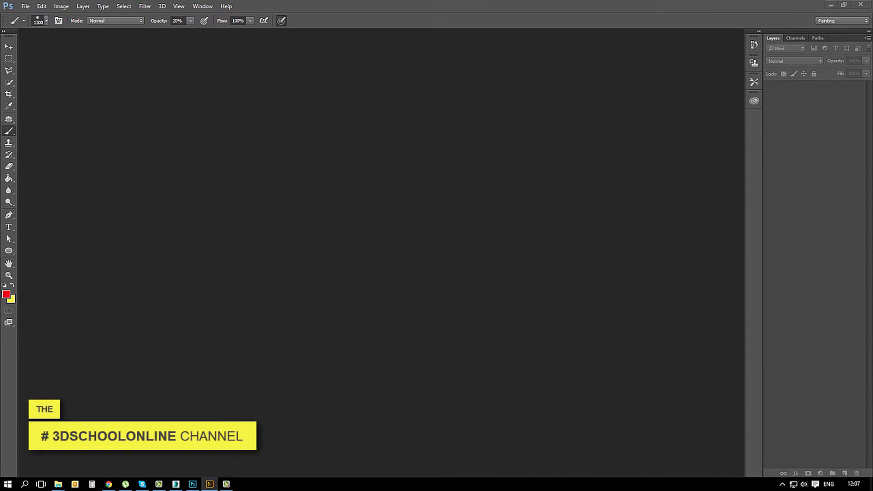
Switch to Bridge and open 151018NGHST.psd and 151021_H4.psd from the RENDER folder together in Photoshop.
drag(0, 17, 364, 17)
double_click(407, 18)
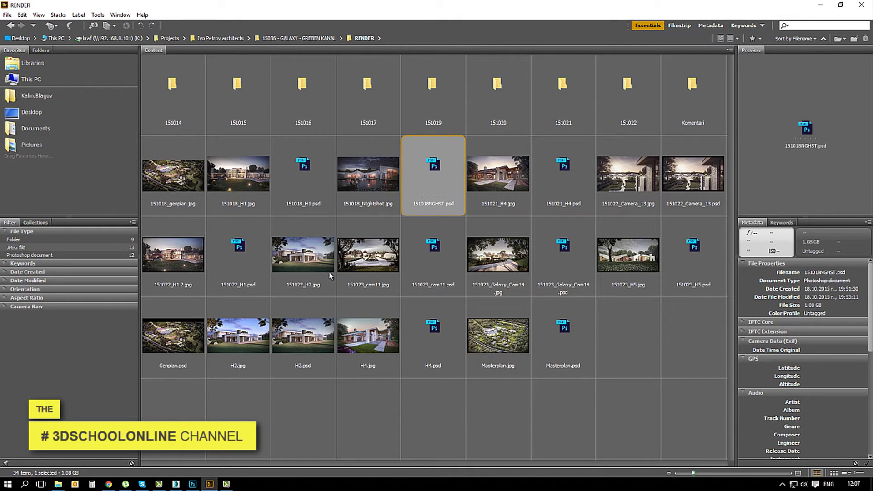
click(412, 389)
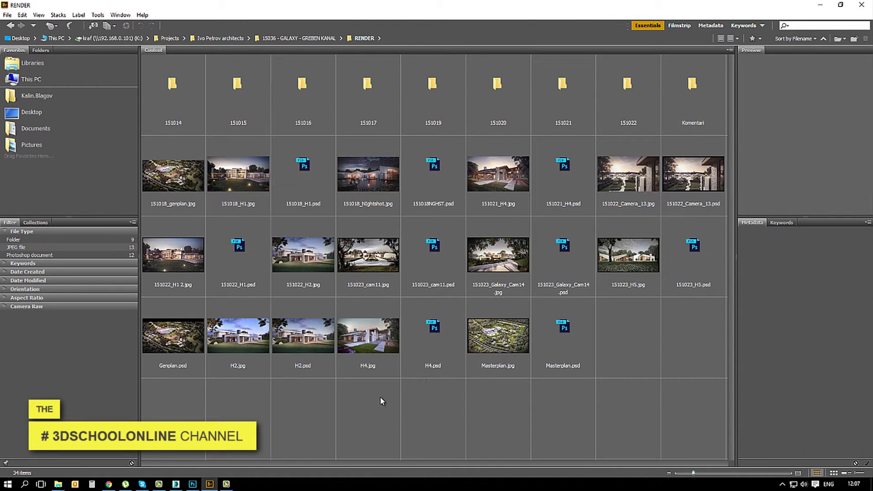
click(370, 182)
click(442, 180)
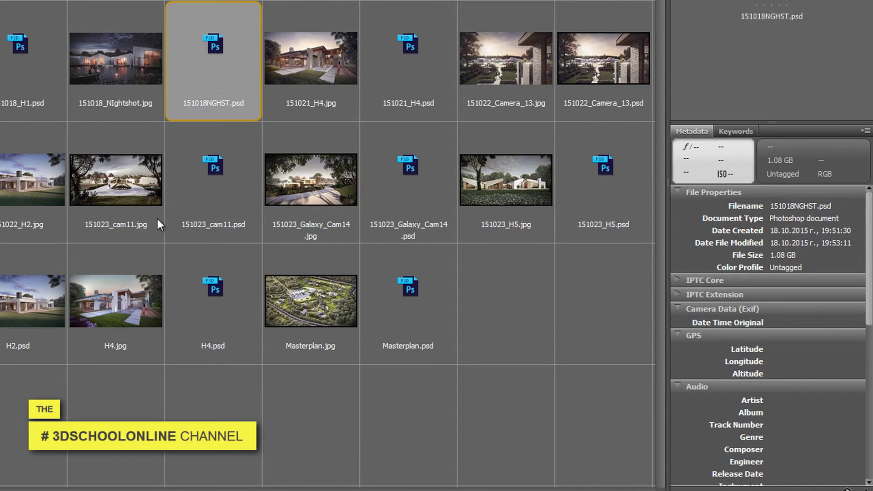
ctrl+click(408, 58)
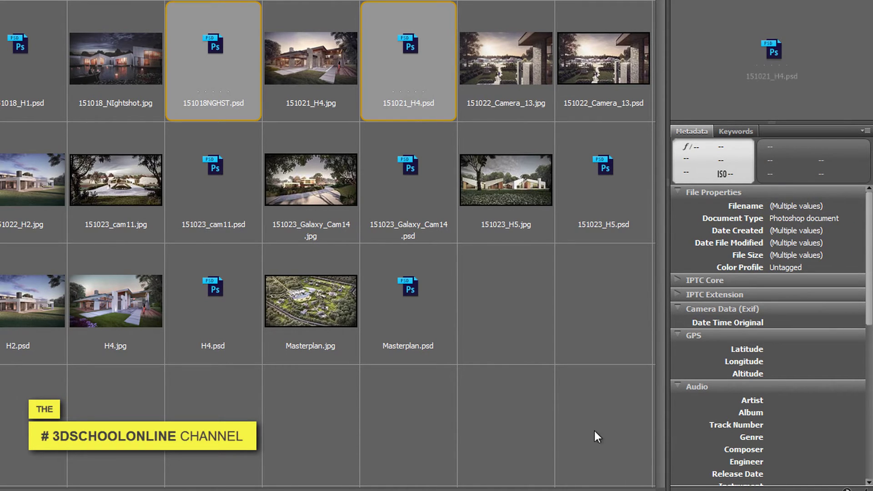
key(Return)
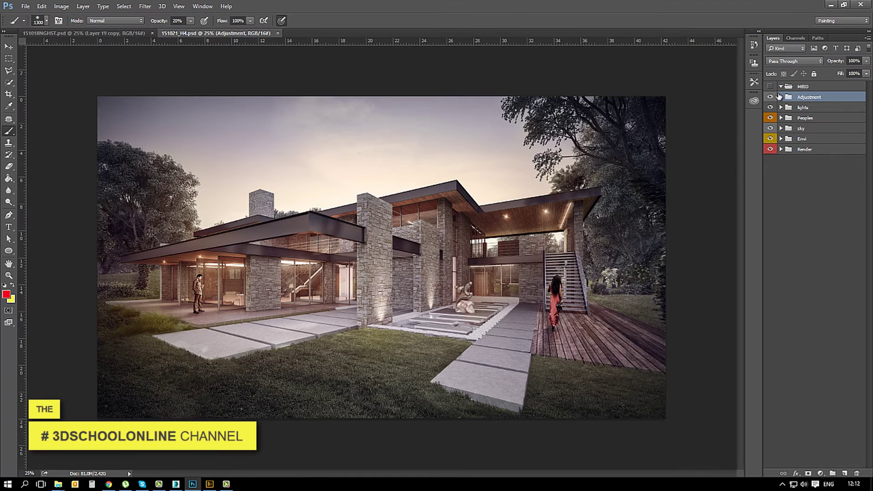
Expand the Adjustment group and hide its Final touch subgroup.
click(781, 97)
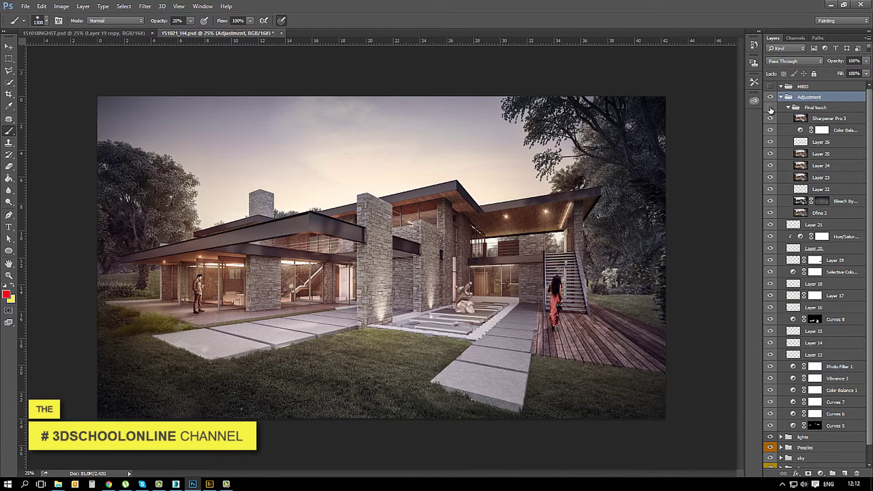
click(770, 107)
click(770, 107)
click(770, 108)
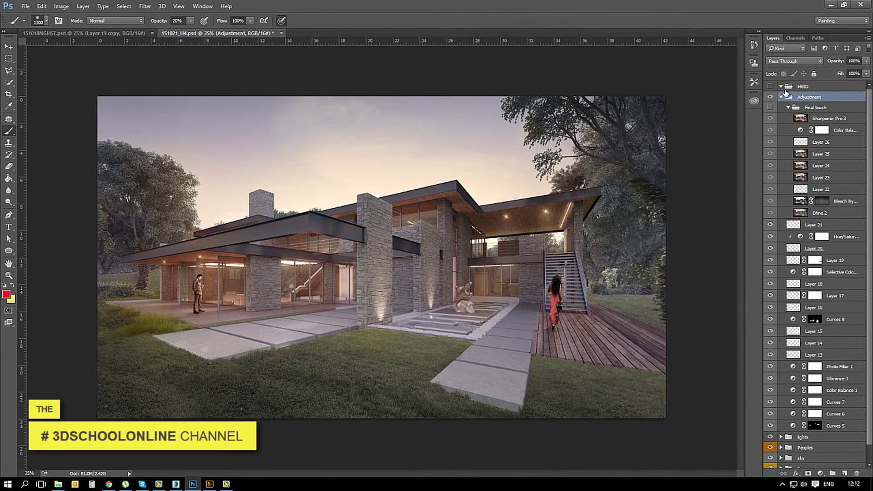
Copy the entire visible image merged and paste it as a new layer inside the MtlID group.
click(800, 86)
key(ctrl+a)
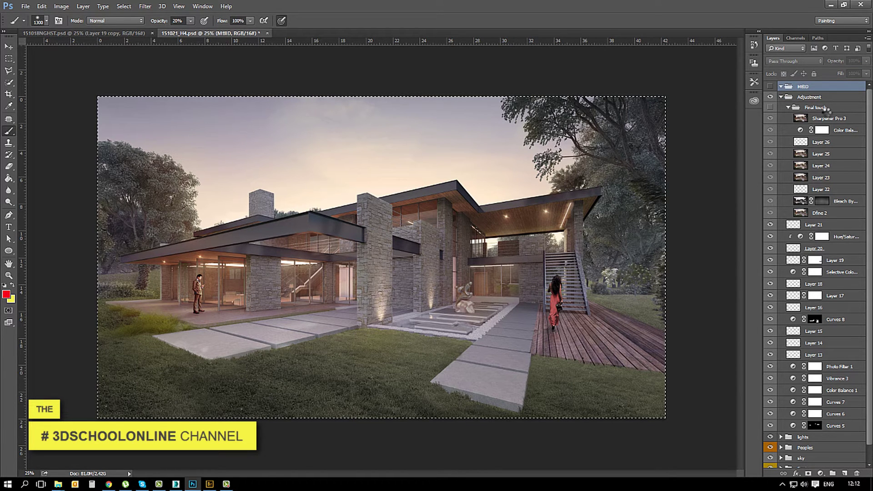
key(ctrl+shift+c)
key(ctrl+v)
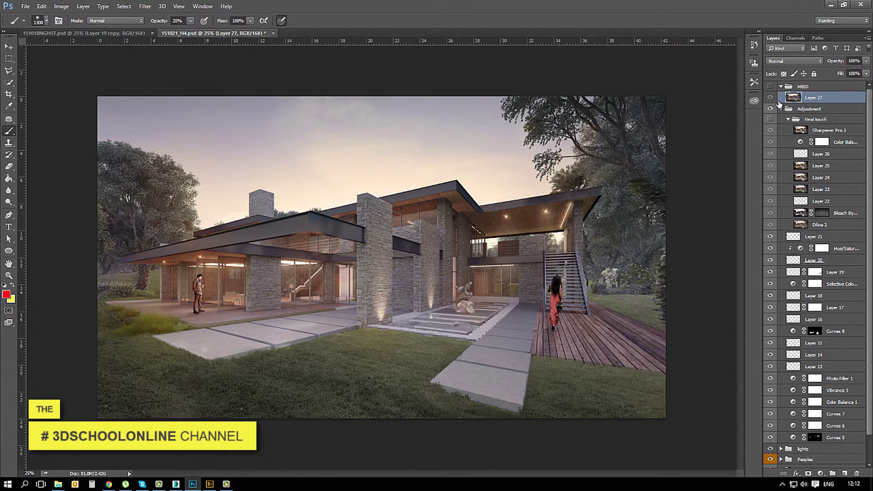
Move the pasted merged layer out of the MtlID group to the top of the stack and hide all other layers.
click(770, 98)
double_click(805, 97)
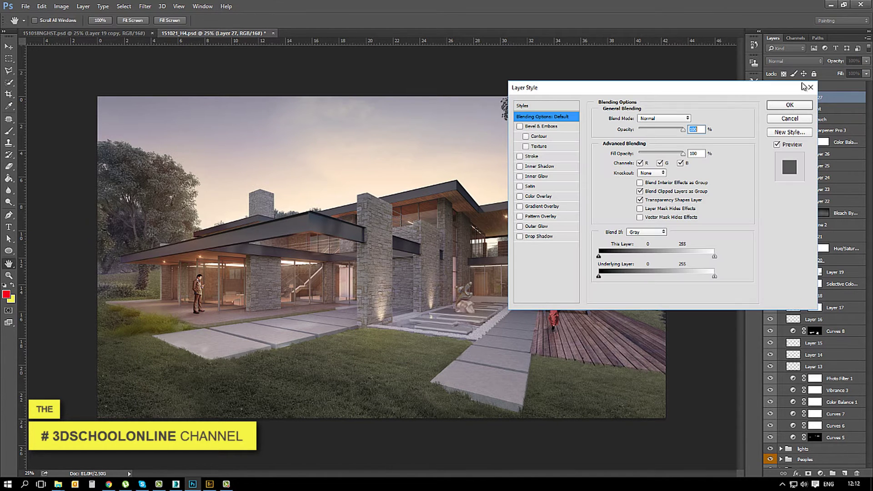
click(790, 119)
drag(808, 98, 806, 81)
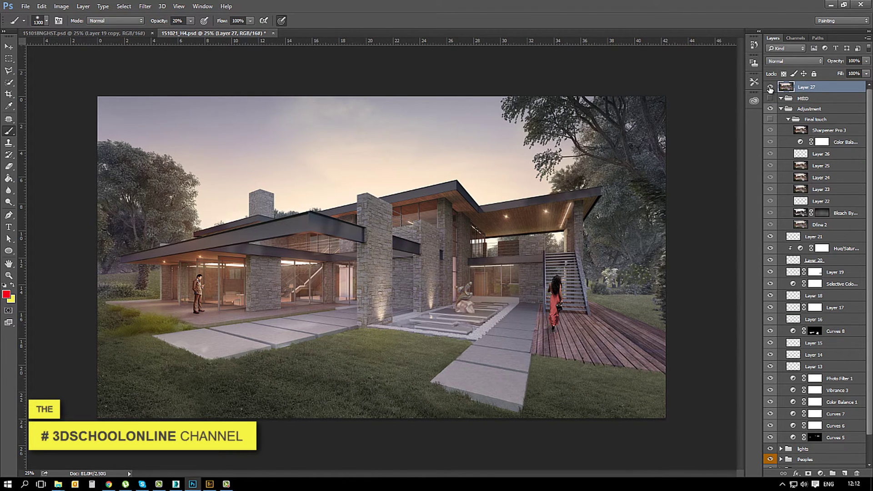
alt+click(770, 88)
Launch Color Efex Pro 4 from the Nik Collection and preview the White Neutraliser filter in the split before/after view.
click(145, 6)
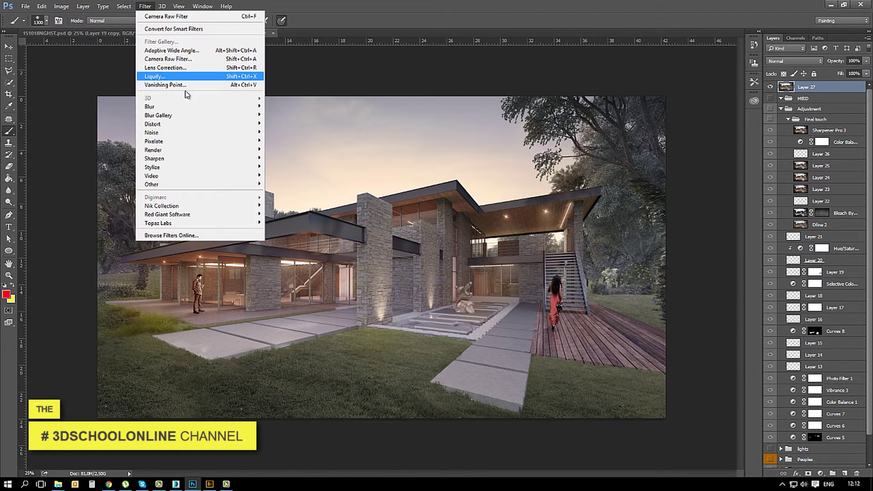
mouse_move(176, 207)
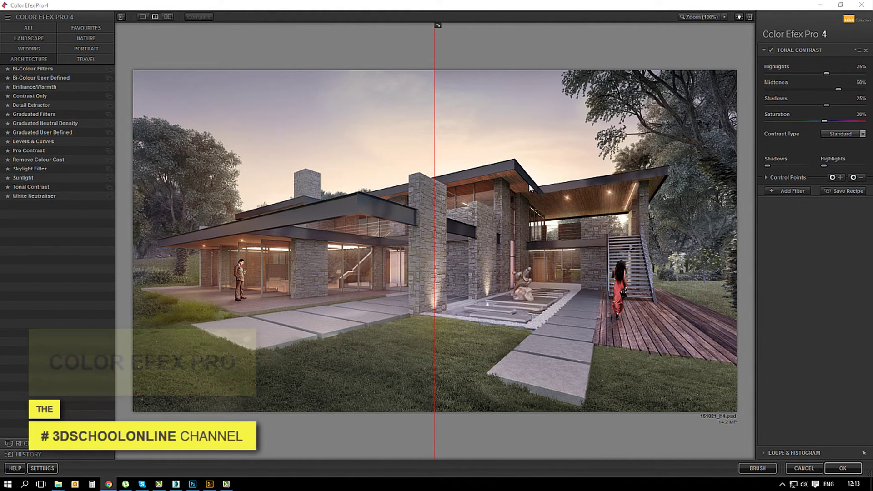
click(41, 196)
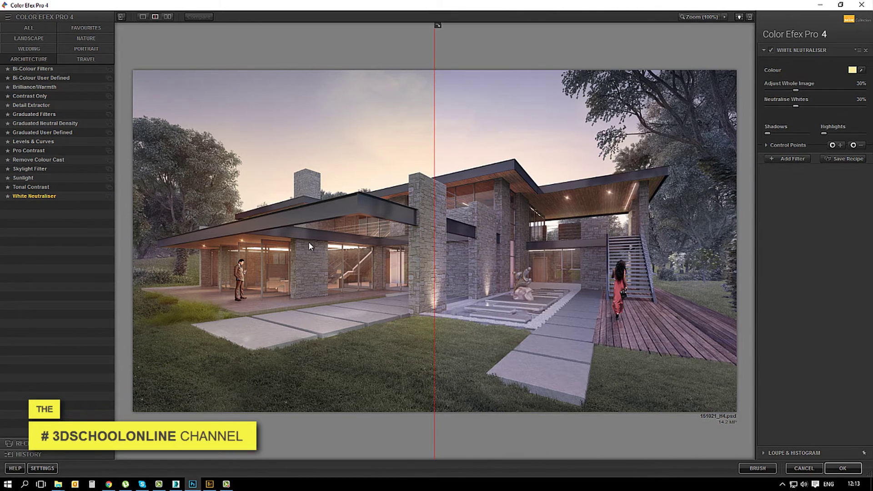
drag(435, 242, 426, 260)
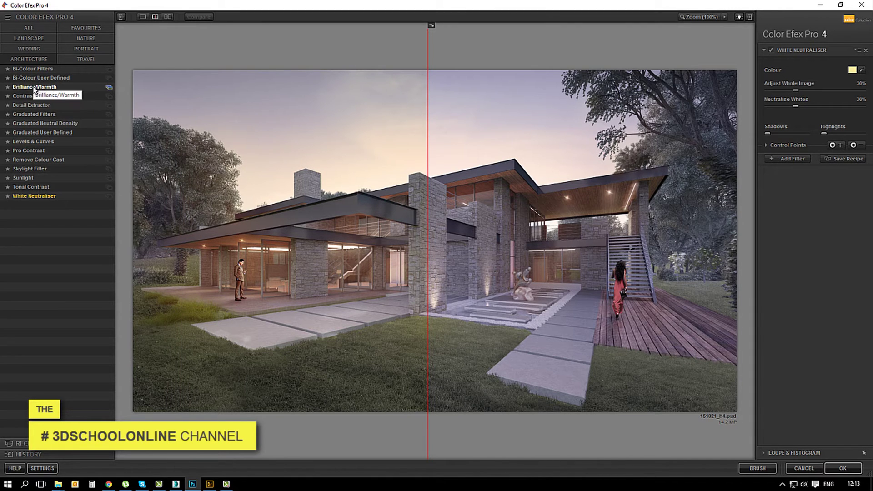
Browse the filter categories, including Nature and Architecture, and preview the Contrast Only filter.
click(30, 28)
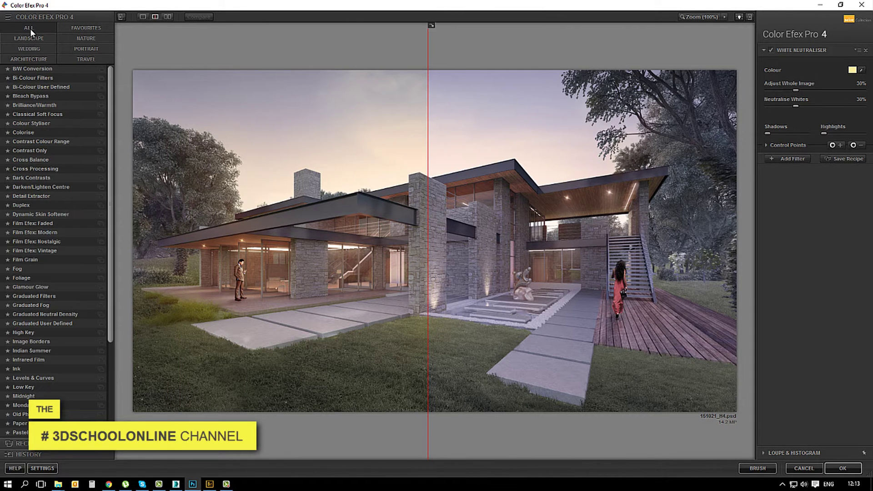
click(73, 27)
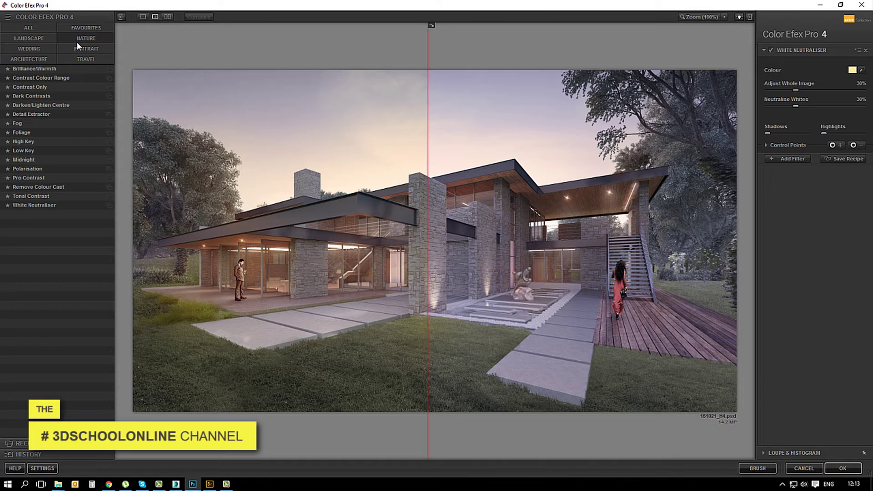
click(29, 87)
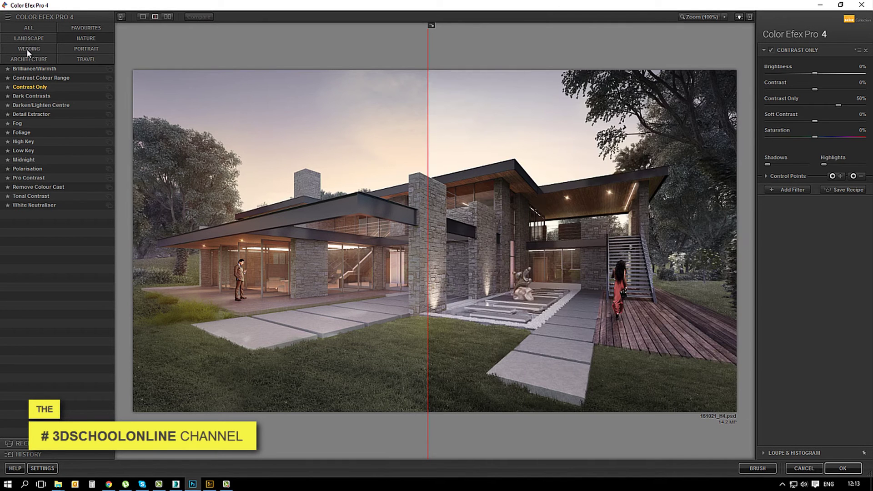
click(28, 48)
click(31, 40)
click(30, 58)
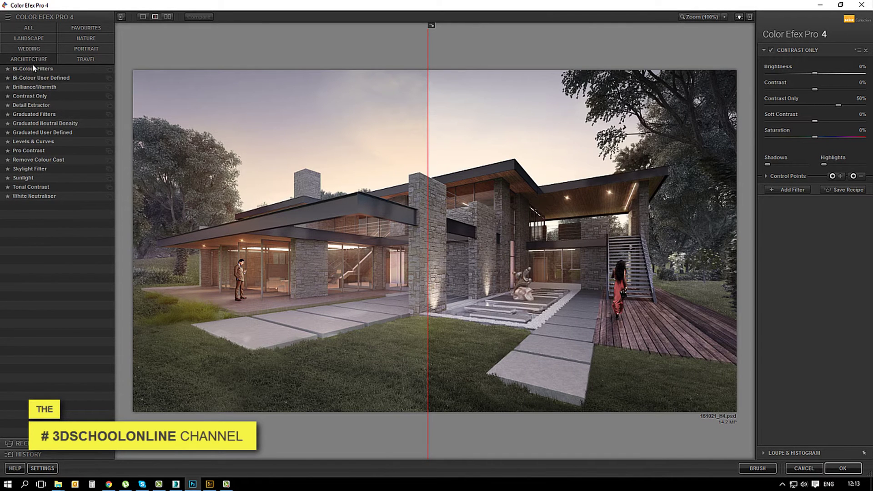
Choose Bleach Bypass from the full filter list, set its Local Contrast to 29%, and send it to a brushable masked layer.
click(26, 30)
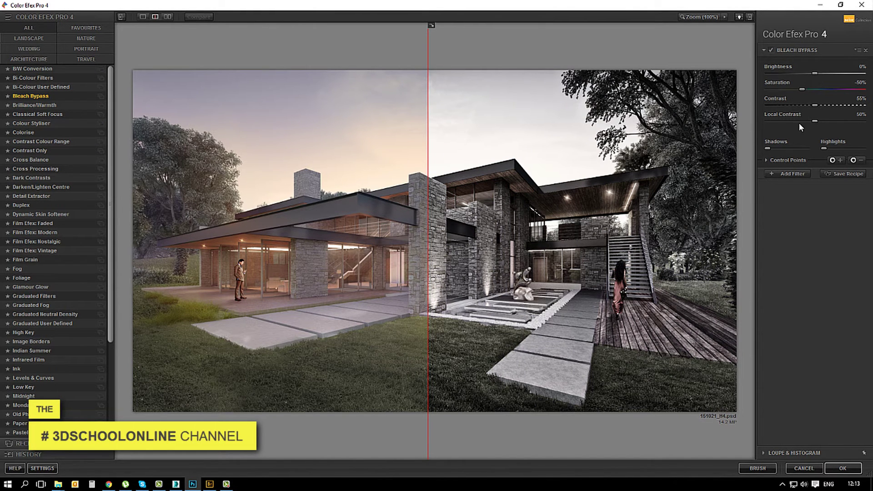
drag(813, 120, 793, 120)
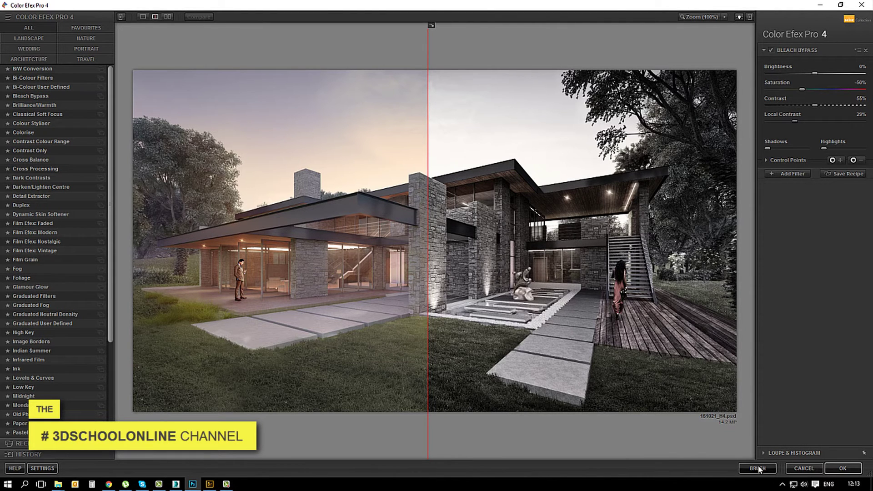
drag(429, 311, 362, 327)
drag(418, 338, 482, 368)
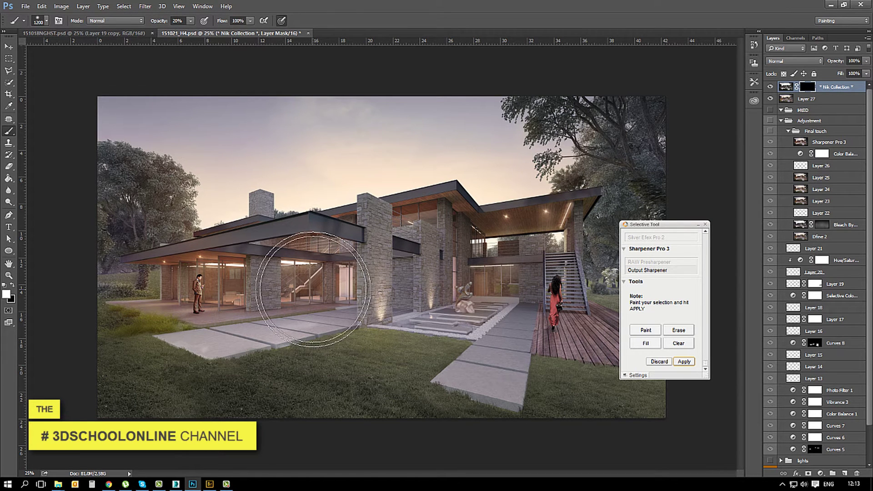
Paint the Bleach Bypass effect over the house, sky and surroundings with a 2200-size brush at 20% opacity, and apply it.
key(bracketright)
key(bracketright)
key(bracketright)
key(bracketright)
key(bracketright)
key(bracketright)
key(bracketright)
key(bracketright)
key(bracketright)
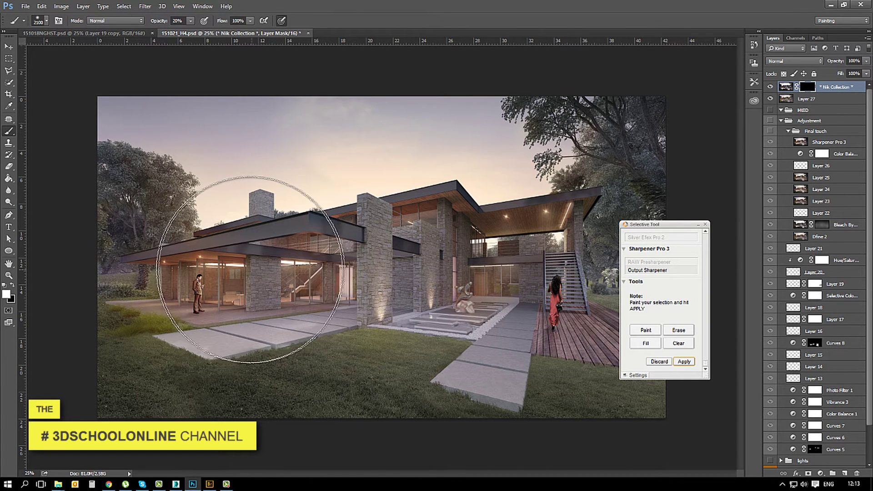
drag(249, 269, 300, 298)
mouse_move(357, 212)
mouse_down()
mouse_move(489, 211)
mouse_move(612, 168)
mouse_move(581, 162)
mouse_move(539, 246)
mouse_move(544, 331)
mouse_move(407, 142)
mouse_move(376, 143)
mouse_move(562, 382)
mouse_move(508, 359)
mouse_move(450, 313)
mouse_move(478, 314)
mouse_move(492, 297)
mouse_move(469, 318)
mouse_move(467, 431)
mouse_move(716, 397)
mouse_move(678, 319)
mouse_move(671, 387)
mouse_move(379, 256)
mouse_move(486, 164)
mouse_move(545, 135)
mouse_up()
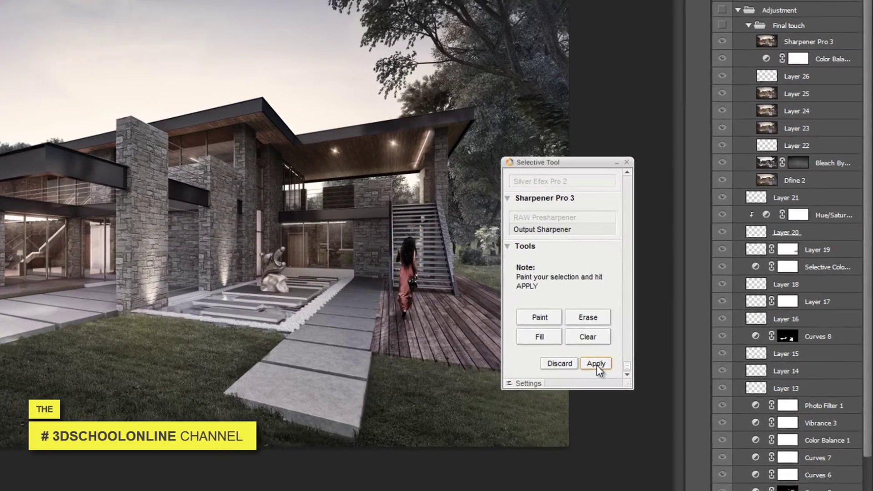
click(684, 362)
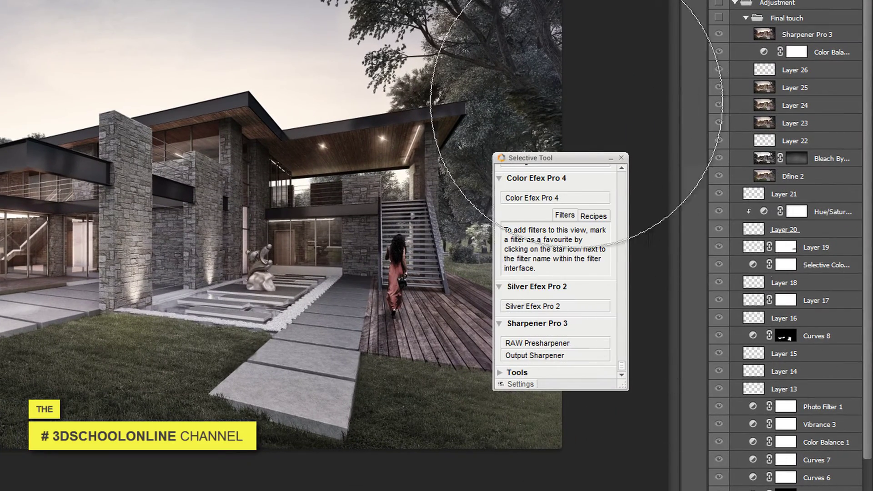
Brighten the Bleach Bypass layer with Levels, setting the input white point to 227 and the midtones to 1.55.
key(ctrl+l)
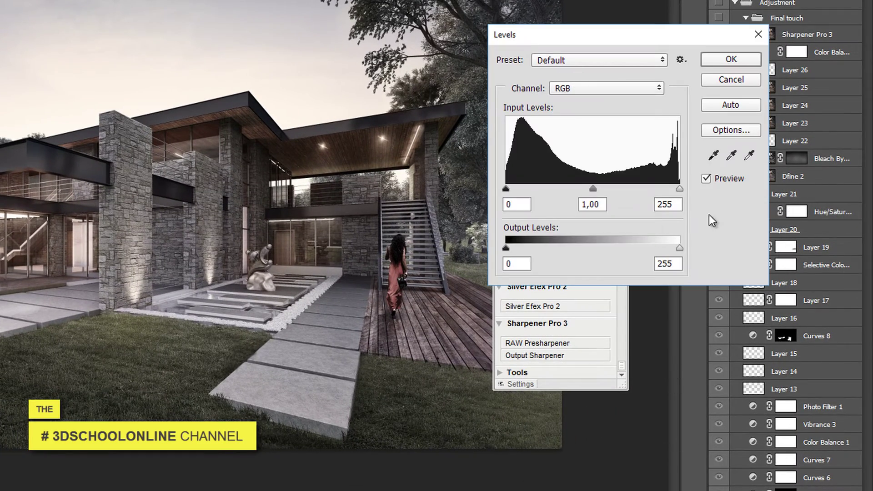
drag(682, 189, 661, 182)
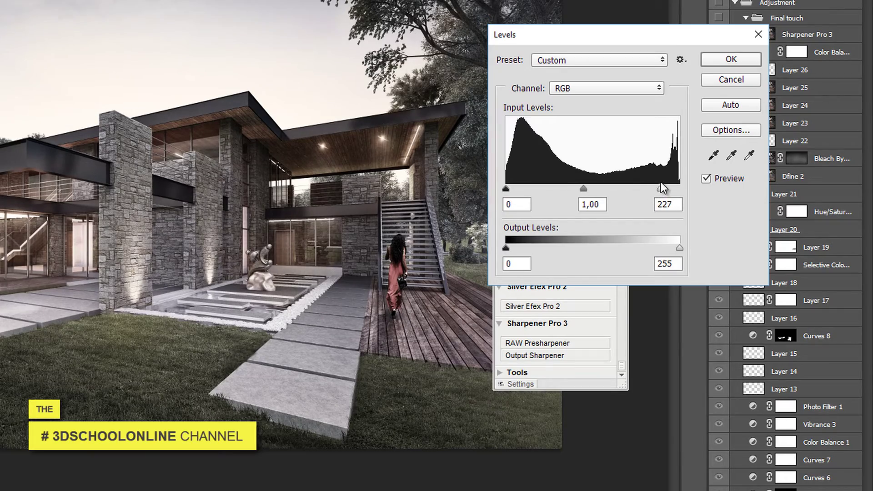
drag(583, 188, 560, 188)
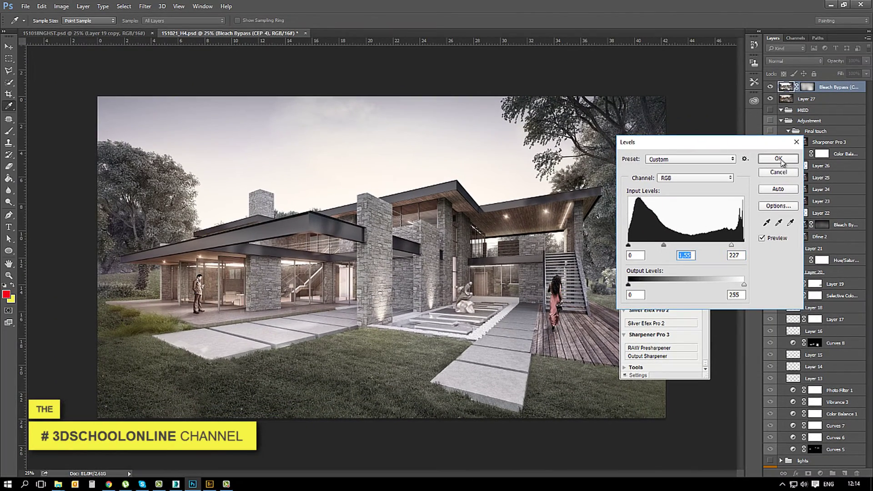
click(777, 155)
Compare the image with and without the Bleach Bypass layer, reduce its opacity to 63%, and close the Selective Tool.
click(771, 86)
click(770, 86)
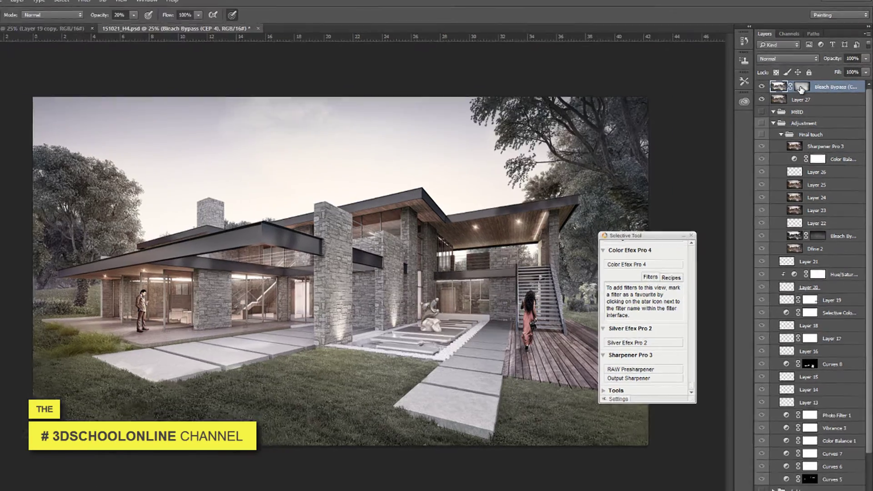
shift+click(801, 87)
shift+click(801, 87)
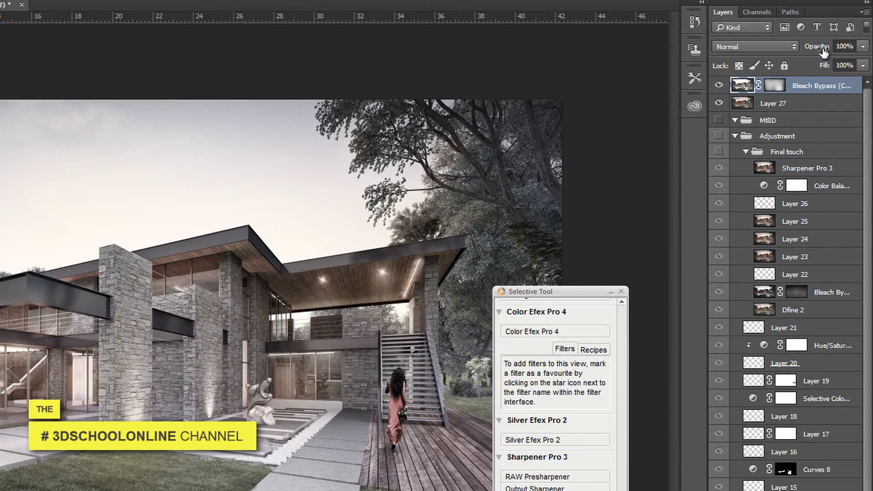
drag(836, 59, 771, 45)
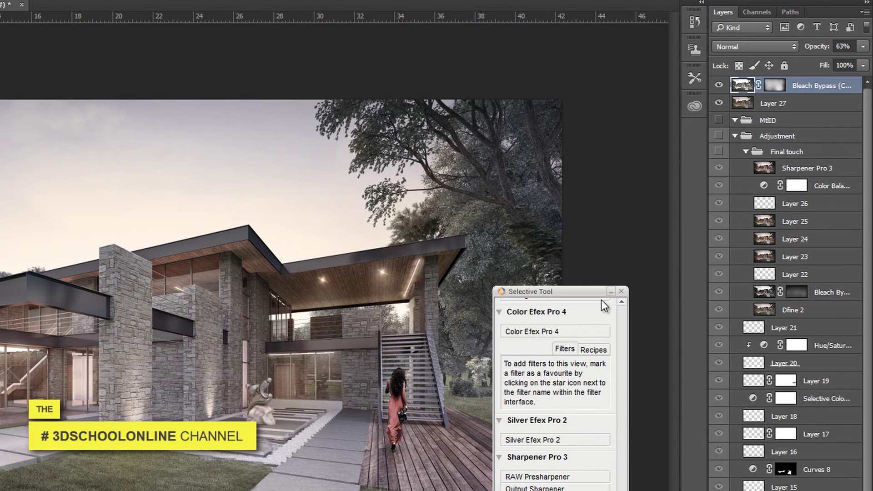
click(621, 291)
Copy the Bleach Bypass result merged and paste it as a new layer on top of the stack.
key(ctrl+a)
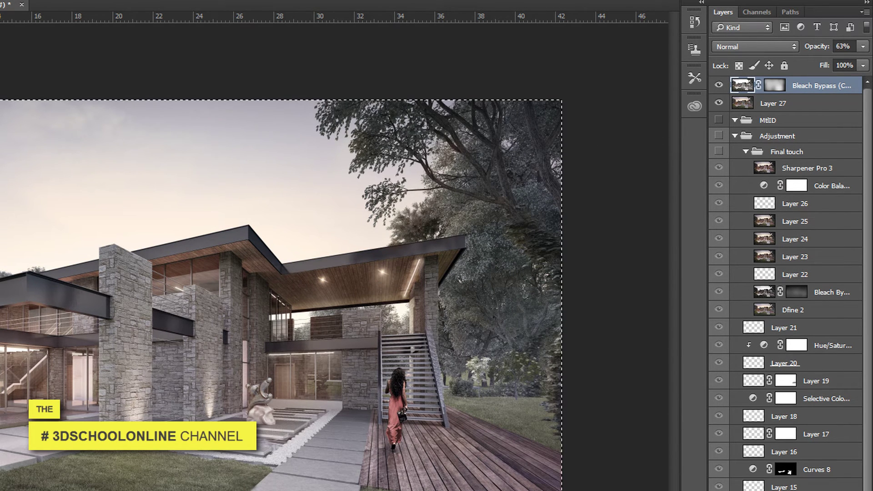
key(ctrl+shift+c)
key(ctrl+v)
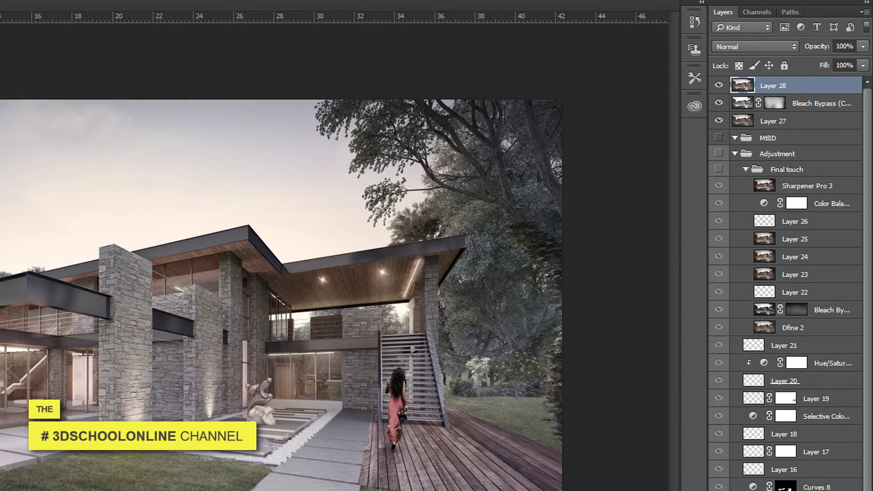
Darken the edges of the merged top layer with a Lens Correction vignette amount of -32, and compare the image with and without the layer.
key(alt+t)
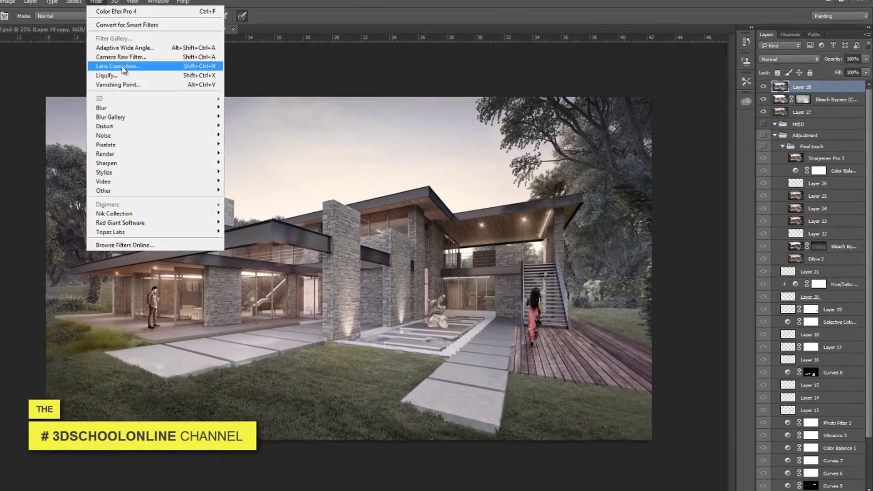
click(122, 67)
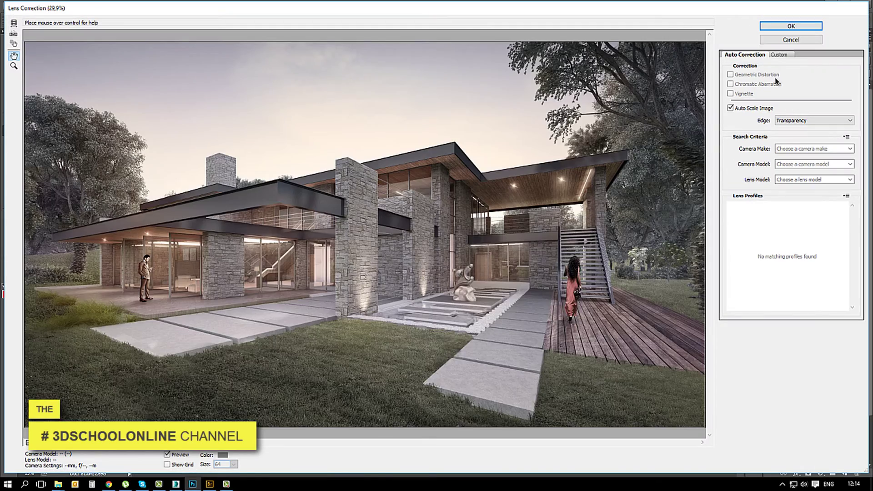
click(779, 54)
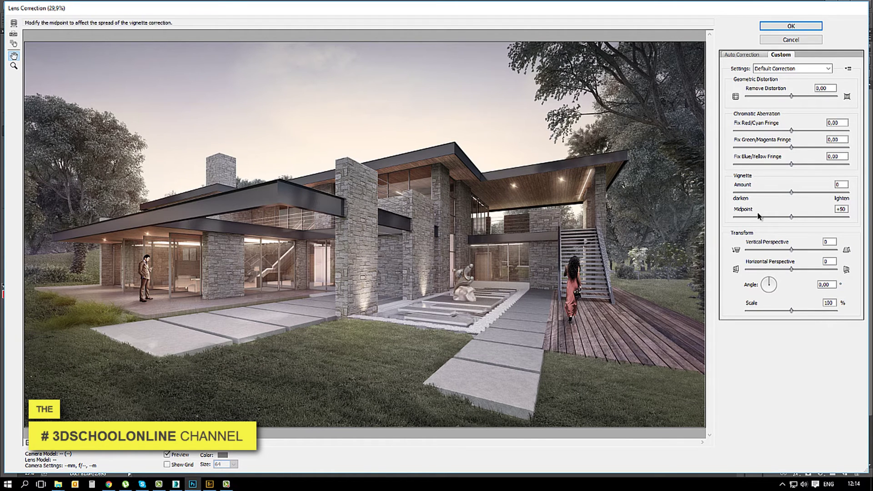
drag(793, 194, 774, 193)
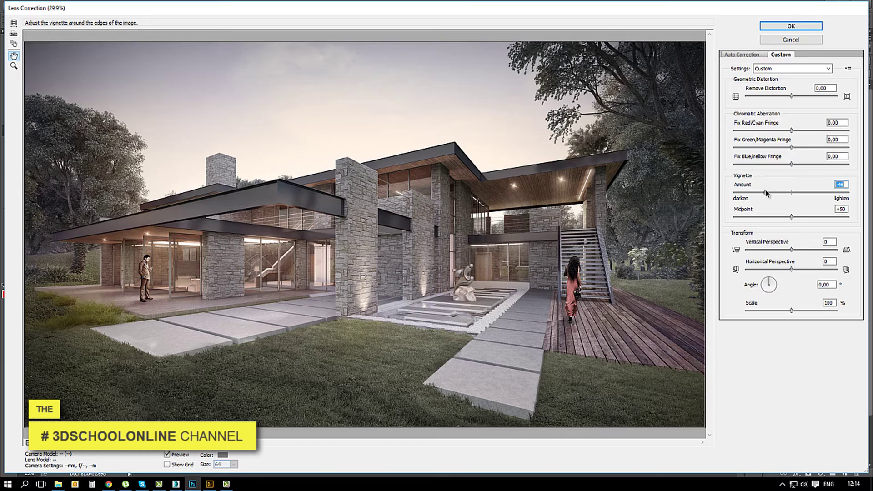
click(798, 27)
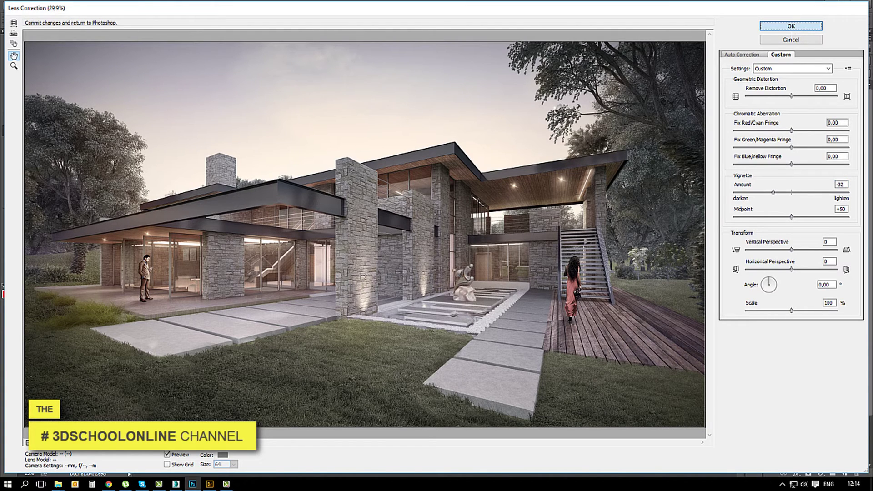
click(792, 26)
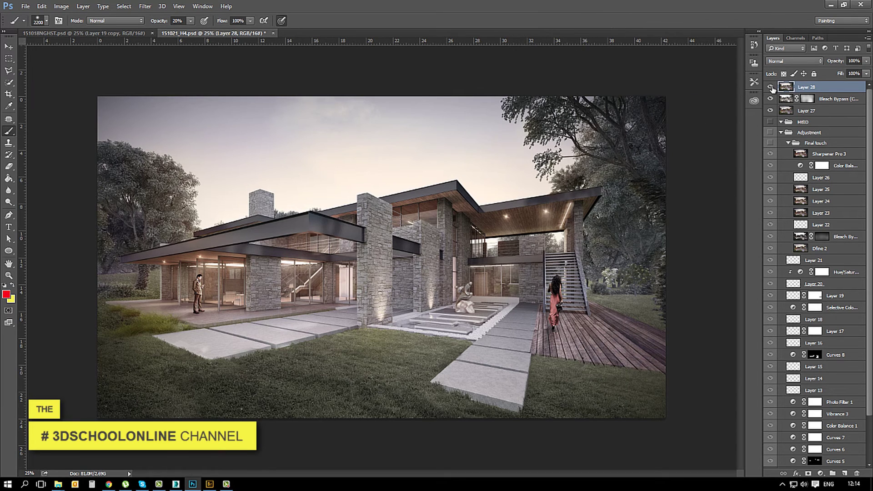
click(770, 87)
click(770, 87)
Open the merged layer in the Camera Raw filter and increase the Dehaze amount to deepen the sky and contrast.
click(144, 7)
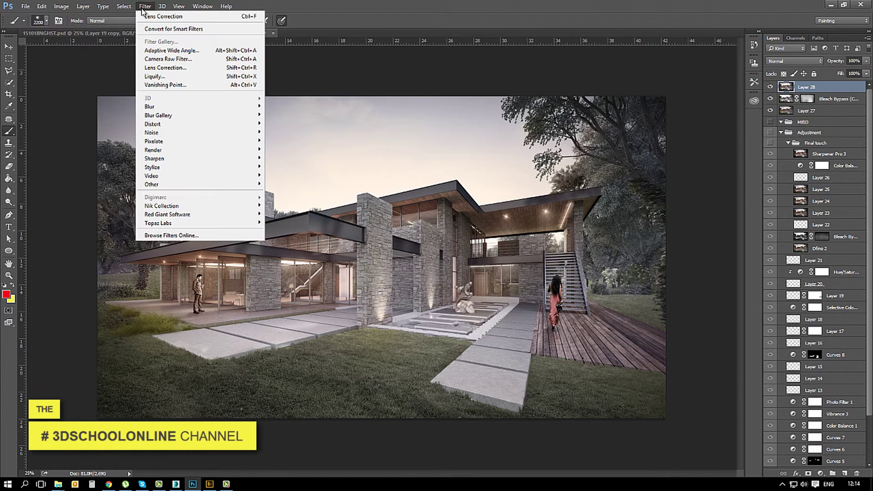
click(153, 59)
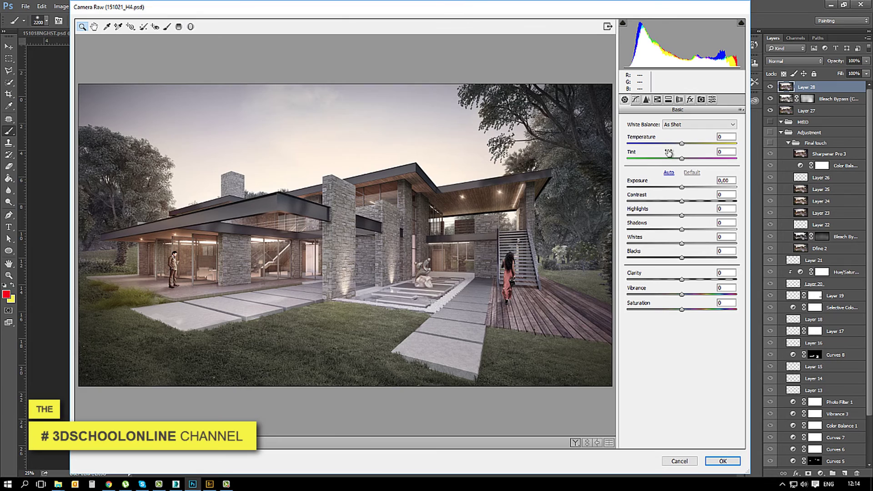
click(689, 100)
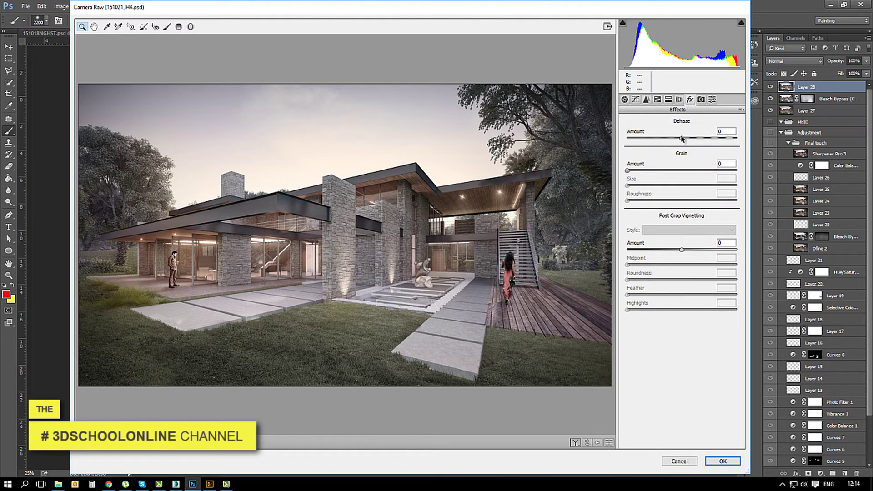
drag(688, 143, 703, 158)
click(701, 100)
click(647, 100)
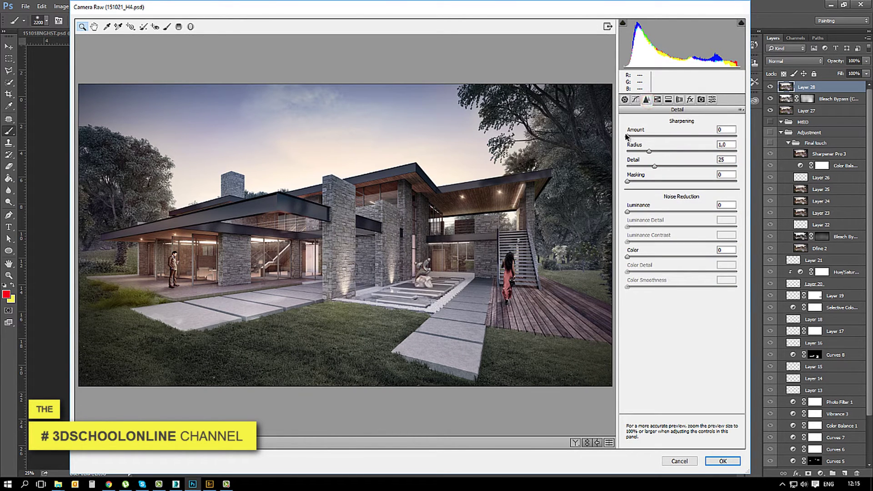
click(628, 132)
Set the basic Camera Raw adjustments to Clarity +7, Temperature +6, Contrast +10, Exposure +0.20, Shadows +40 and Vibrance -22.
click(624, 99)
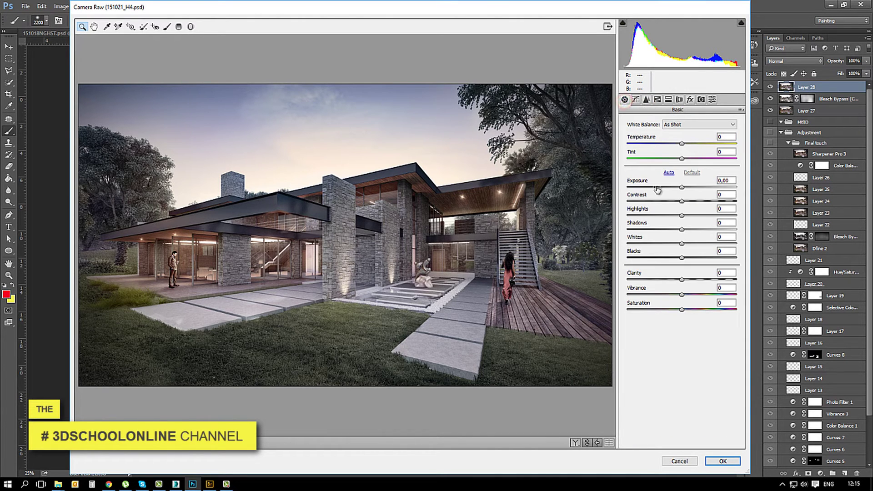
drag(681, 279, 685, 279)
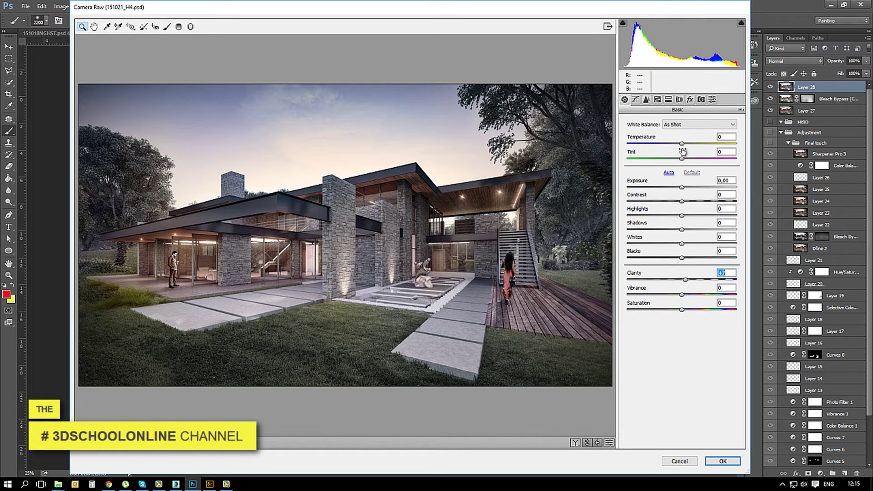
mouse_move(681, 143)
mouse_down()
mouse_move(697, 143)
mouse_move(685, 143)
mouse_up()
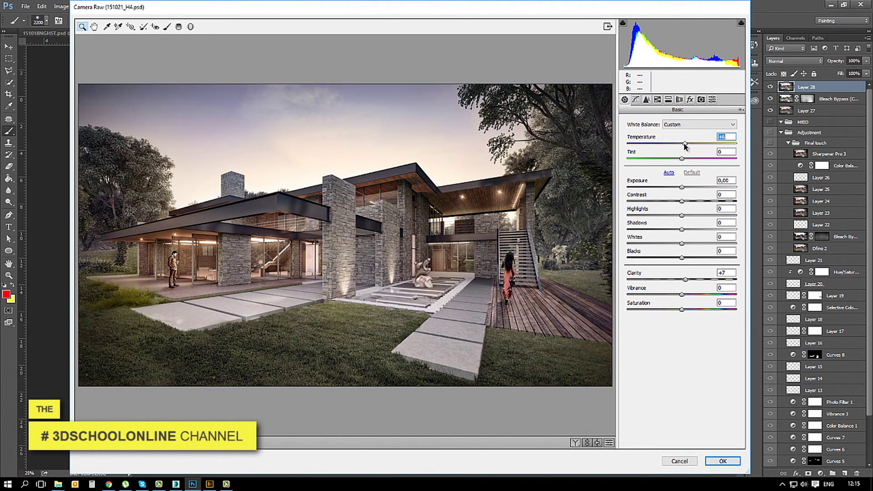
drag(682, 201, 684, 188)
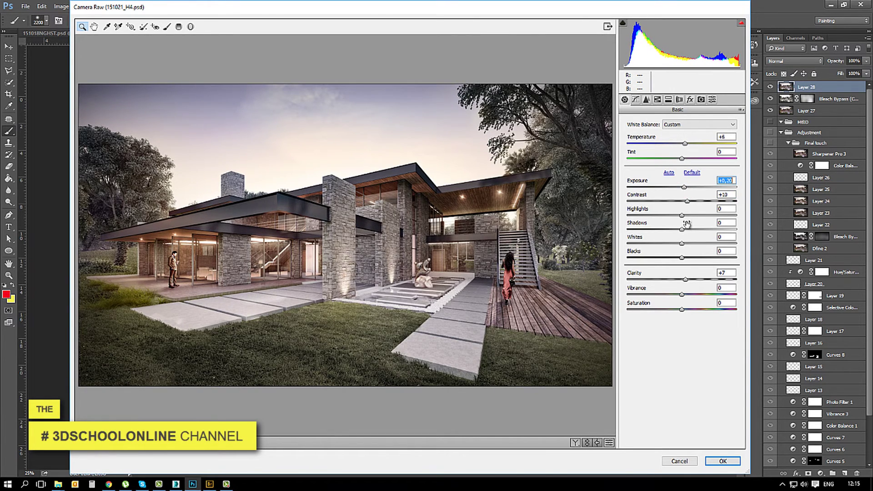
drag(682, 229, 705, 233)
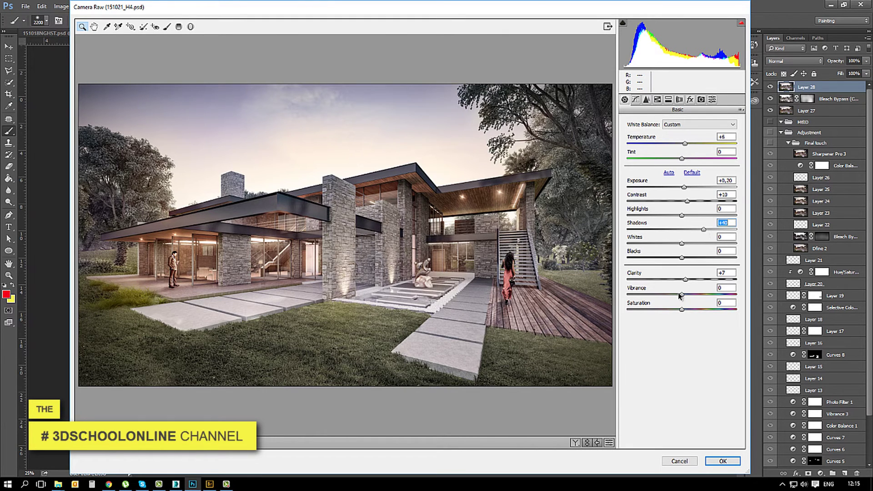
drag(682, 296, 671, 296)
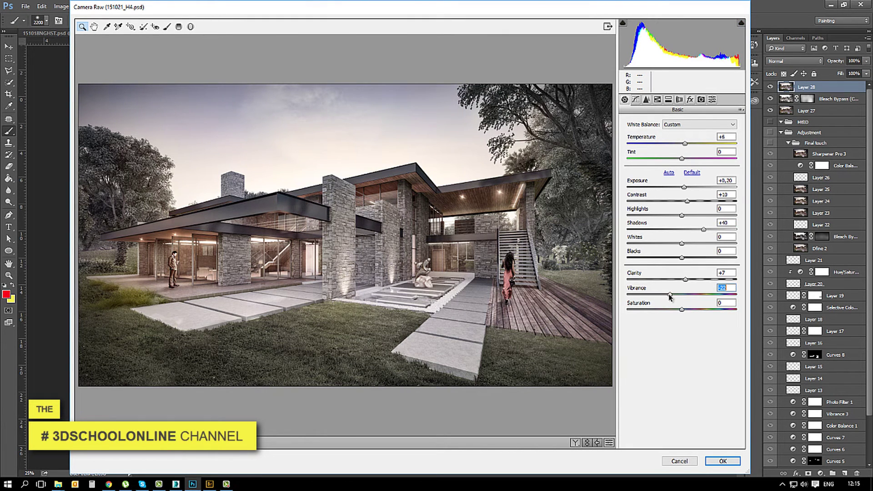
Open the manual lens correction settings in Camera Raw.
click(679, 100)
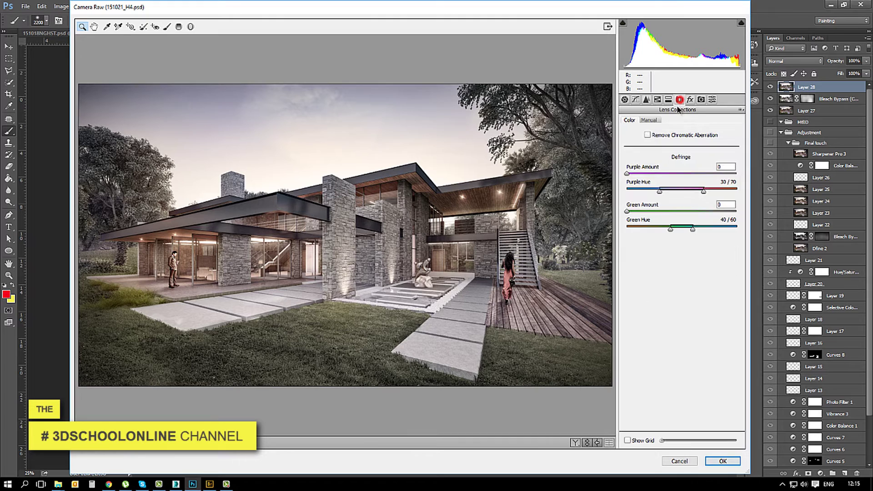
click(652, 120)
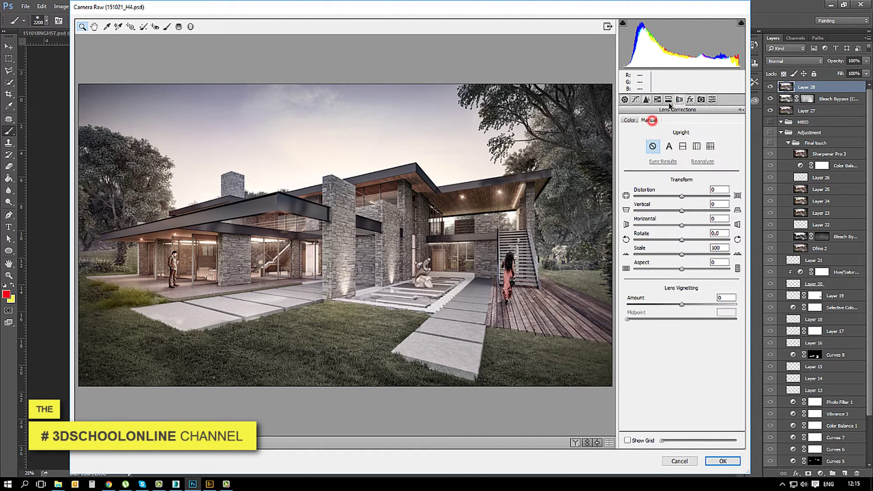
Try the Distortion and Aspect transforms on the image and reset both.
drag(682, 196, 667, 213)
key(ctrl+z)
key(ctrl+z)
drag(690, 270, 629, 267)
double_click(629, 268)
Set the lens vignetting amount to -9, and raise the parametric tone curve's Highlights to +43 and Lights to +5.
mouse_move(681, 304)
mouse_down()
mouse_move(700, 304)
mouse_move(675, 306)
mouse_up()
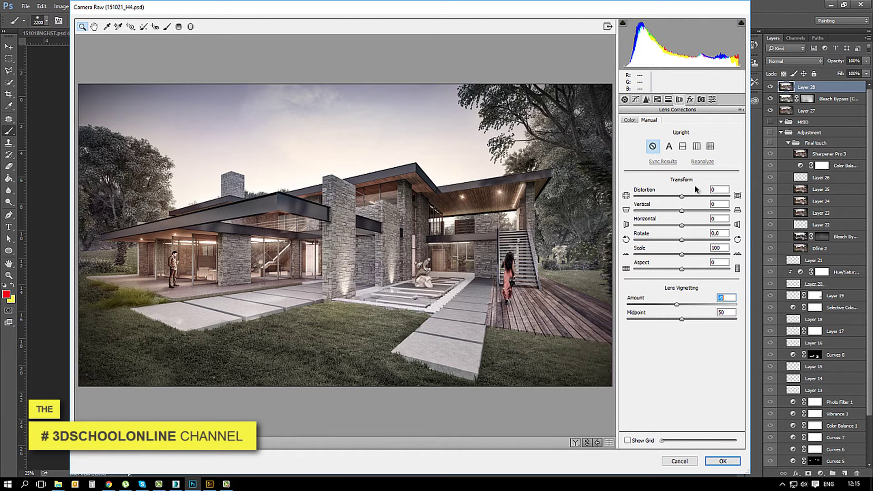
click(657, 100)
click(669, 99)
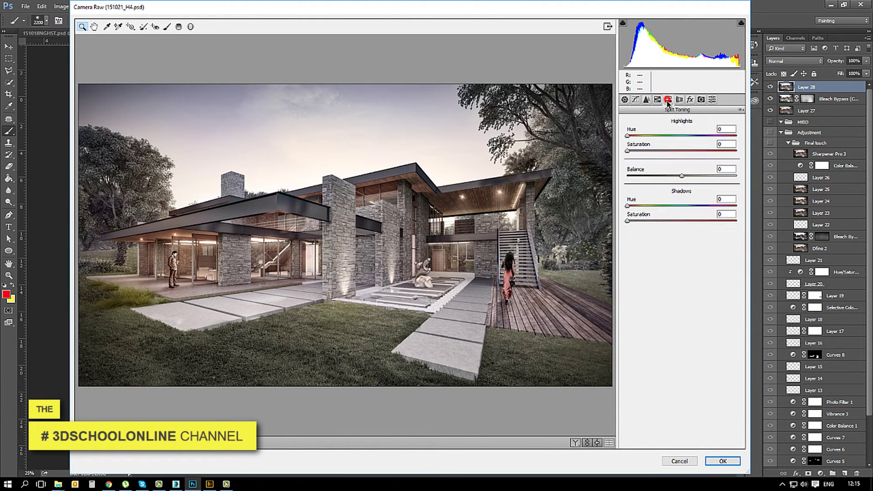
click(635, 100)
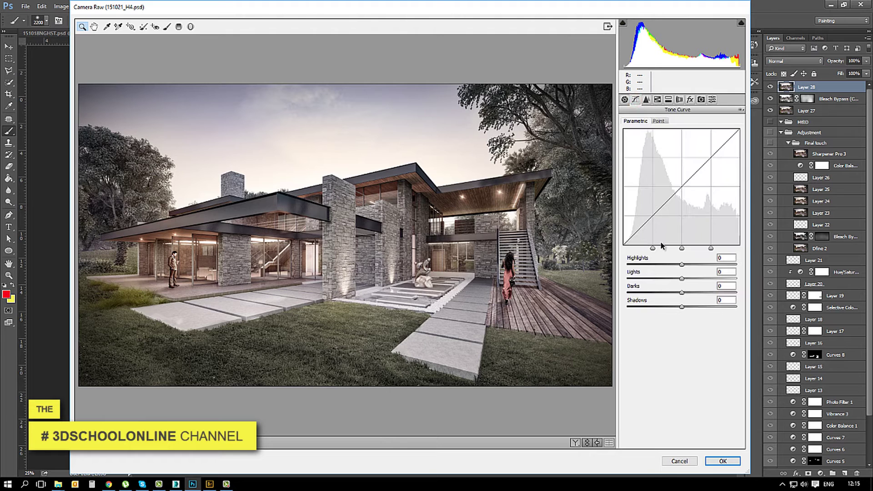
drag(653, 248, 685, 279)
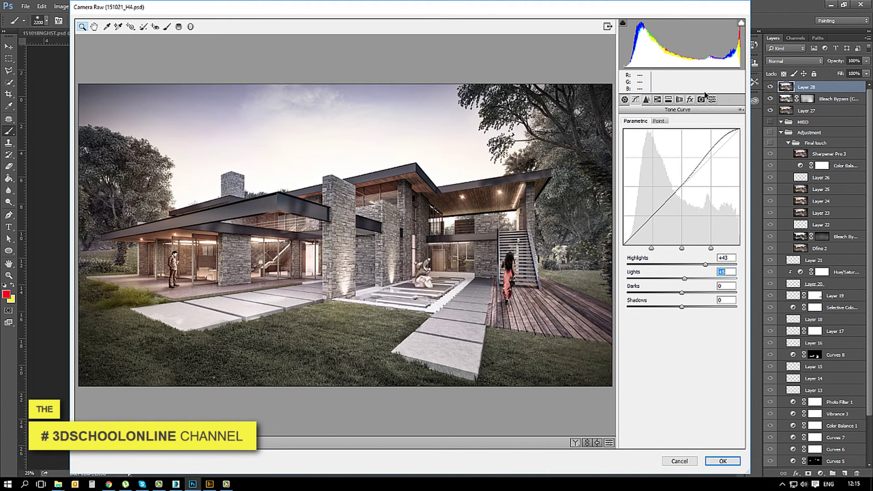
Look through the camera calibration process versions, presets, lens corrections and other remaining Camera Raw settings.
click(701, 99)
click(682, 126)
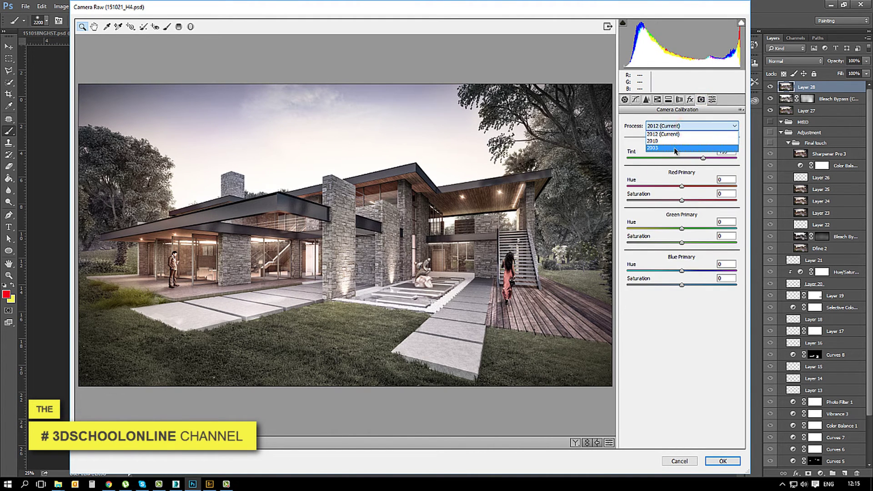
click(634, 143)
click(712, 99)
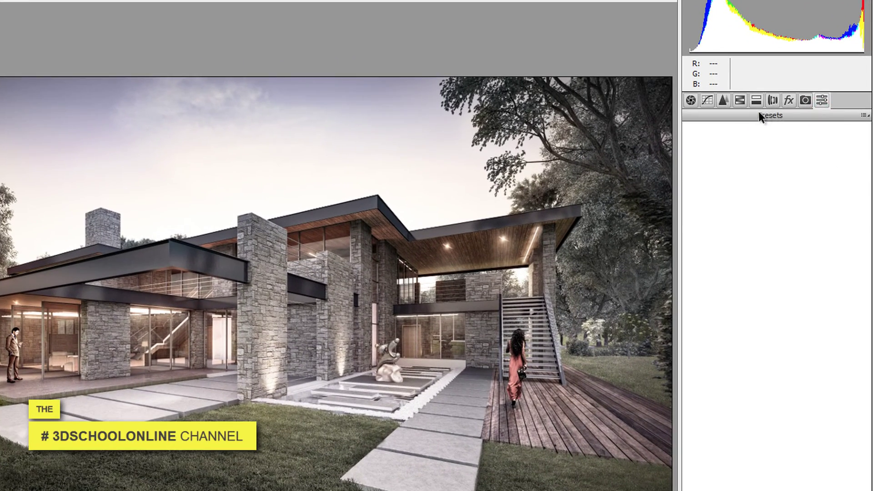
click(751, 100)
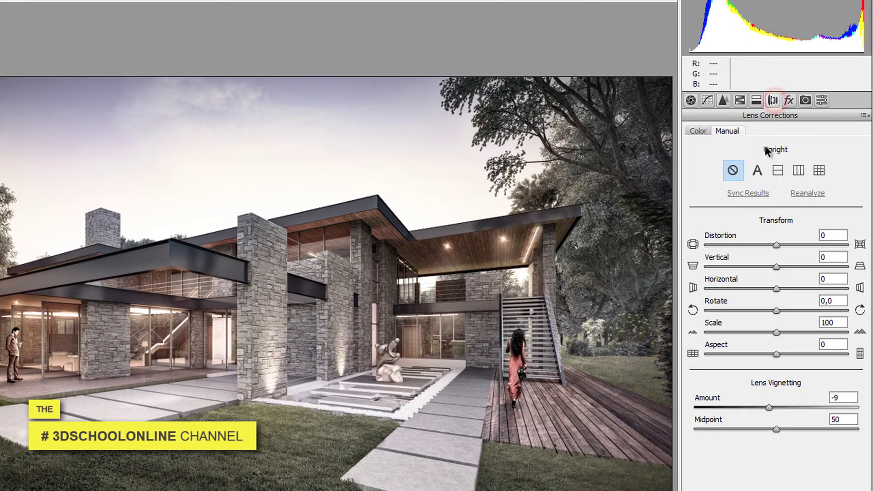
click(695, 129)
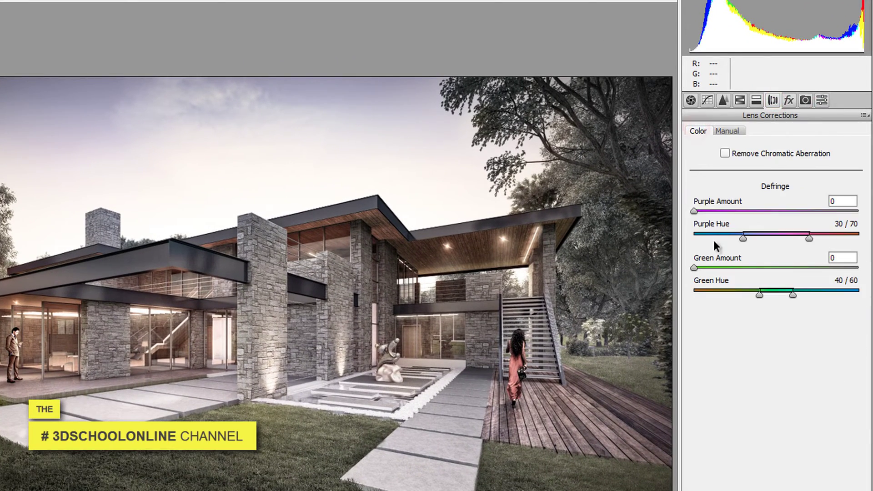
click(740, 100)
click(723, 101)
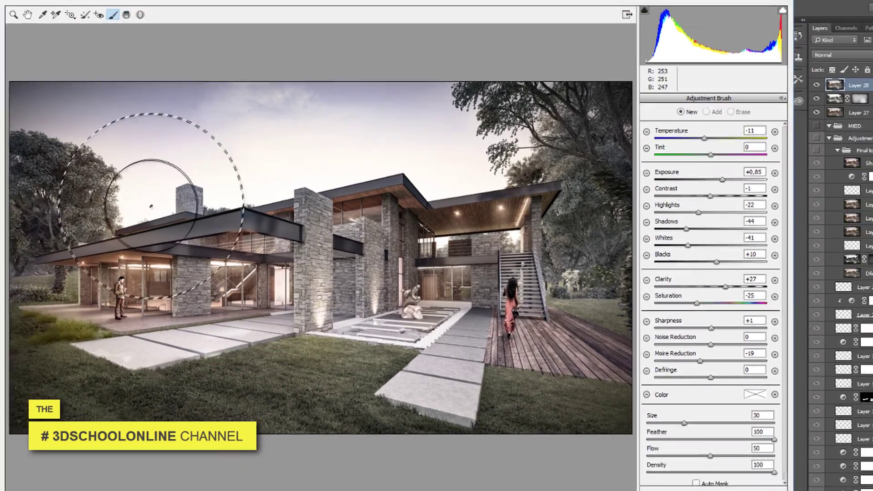
Paint around the chimney and trees with the Adjustment Brush, setting Exposure +1.80, Temperature +11, Clarity +30, Sharpness -30 and Noise Reduction +12.
click(100, 233)
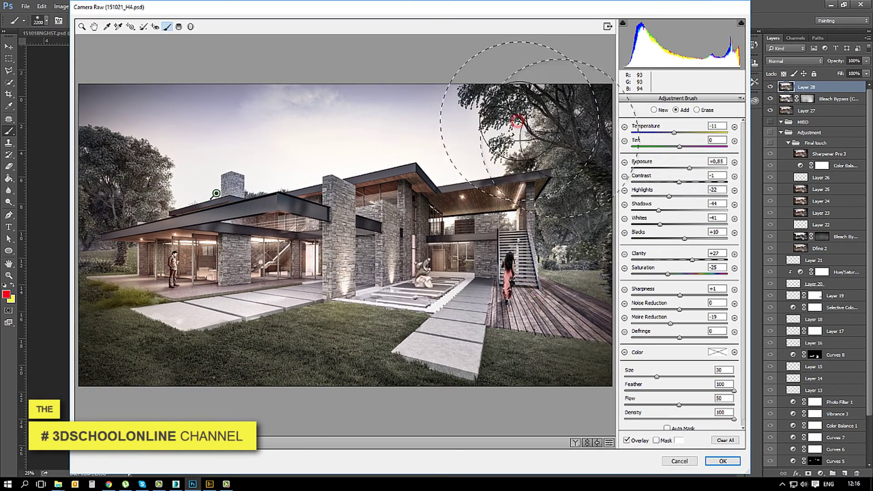
drag(690, 168, 724, 170)
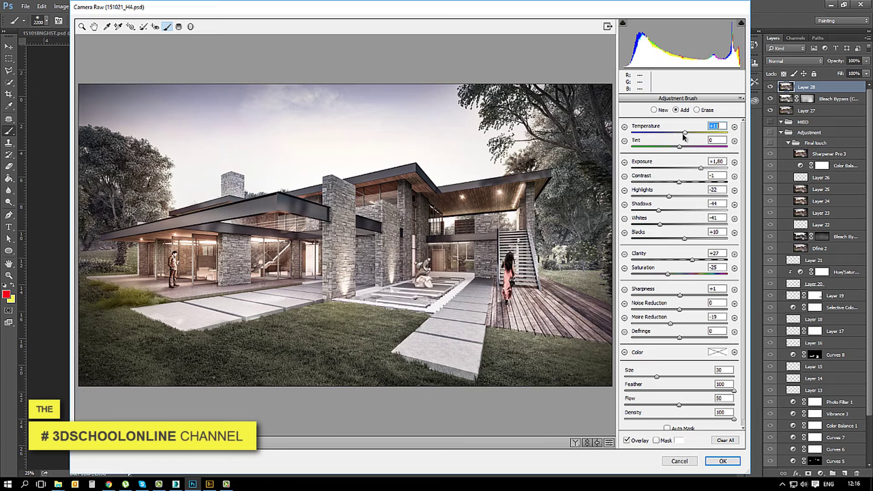
drag(692, 260, 694, 260)
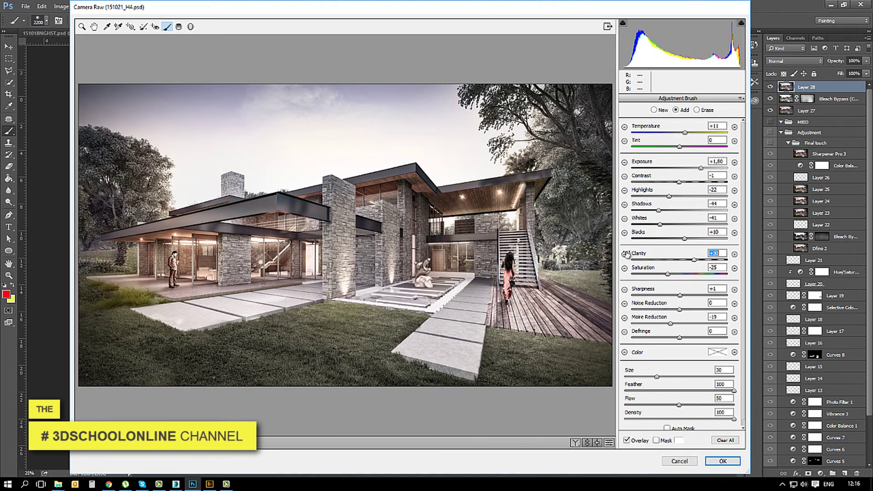
scroll(559, 249, up, 2)
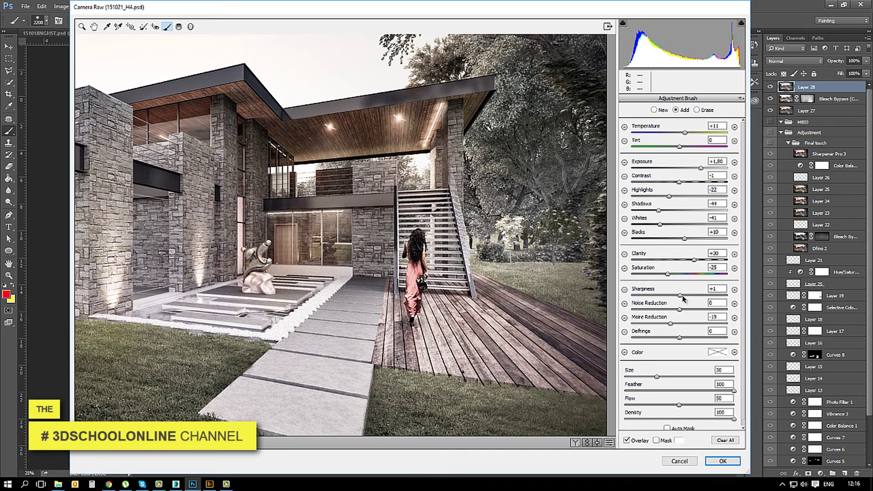
mouse_move(683, 296)
mouse_down()
mouse_move(665, 295)
mouse_move(685, 310)
mouse_up()
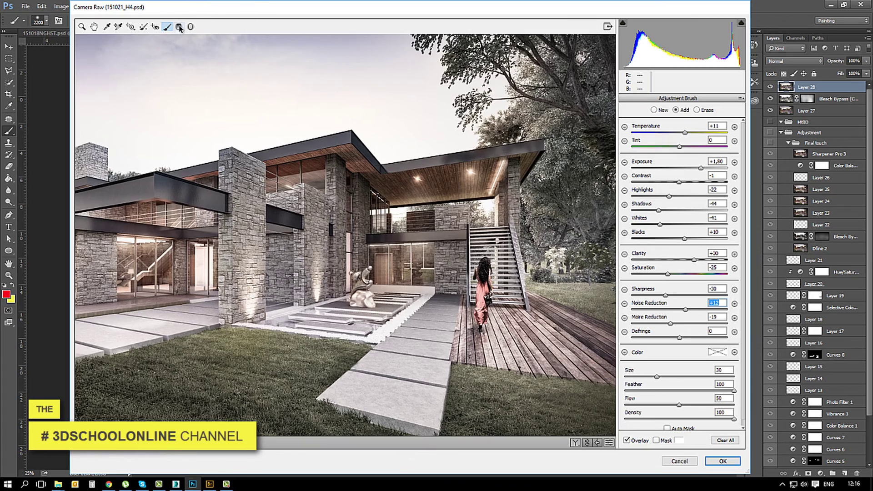
Try a vertical Graduated Filter from the sky down to the lawn and delete it.
click(179, 26)
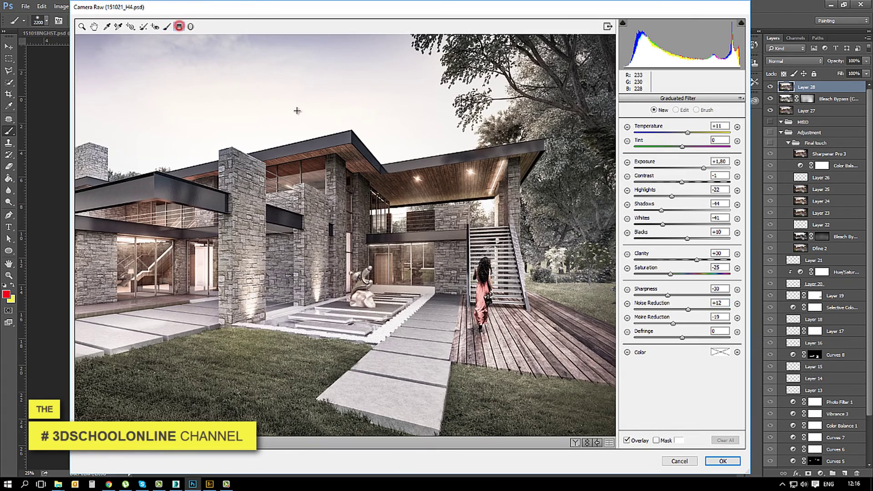
drag(325, 98, 331, 416)
key(alt)
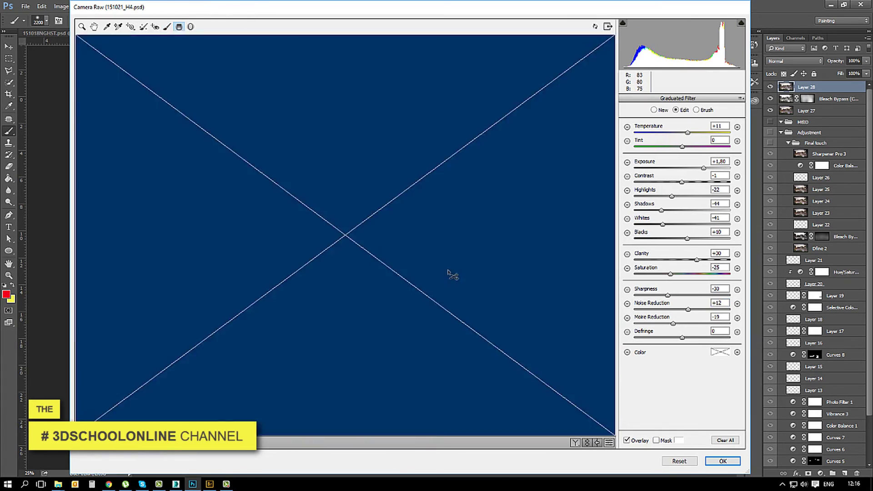
key(Delete)
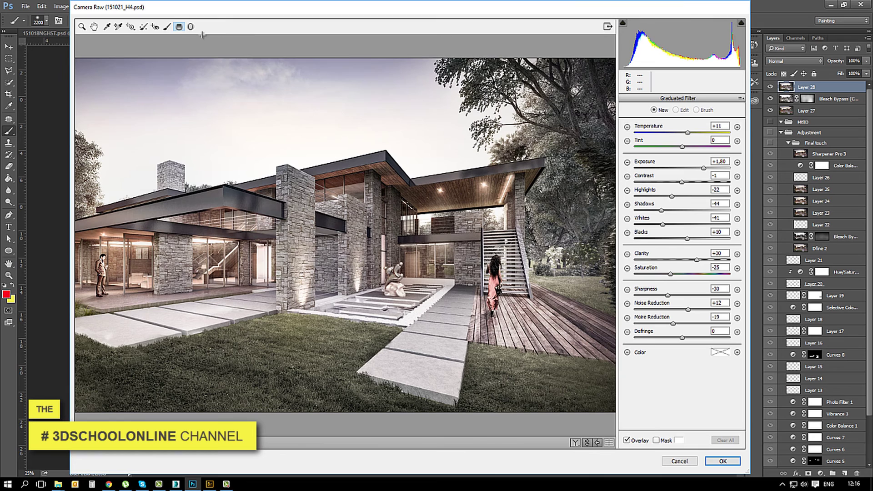
Try Spot Removal in Heal mode with size 57 on the central roof, moving the patch to the trees beside the roof's end.
click(144, 27)
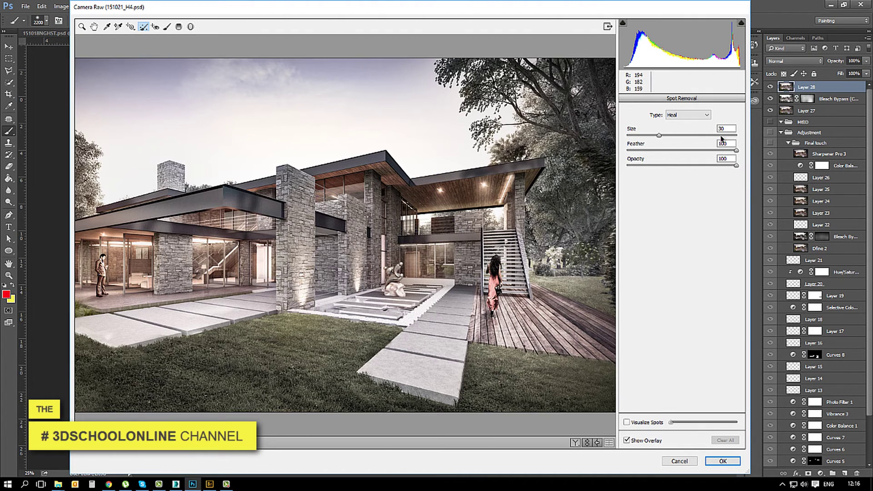
click(661, 134)
drag(679, 141, 689, 139)
click(356, 191)
click(406, 197)
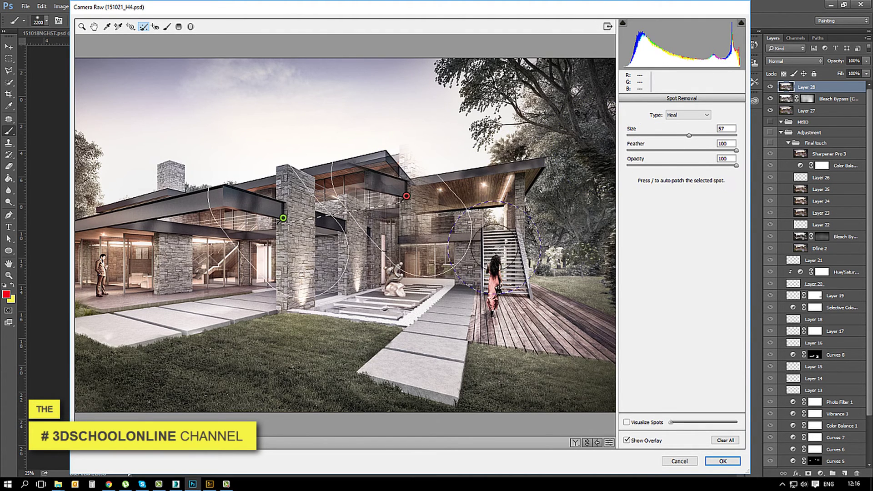
mouse_move(419, 202)
mouse_down()
mouse_move(550, 200)
mouse_move(574, 180)
mouse_up()
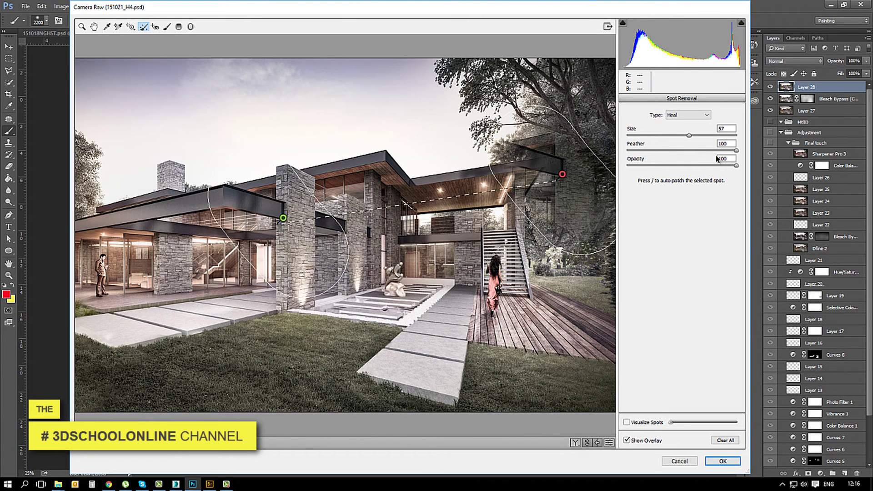
Try a feather of 83 with the healing patch moved beside the staircase, and cancel the Camera Raw filter.
drag(726, 153, 672, 154)
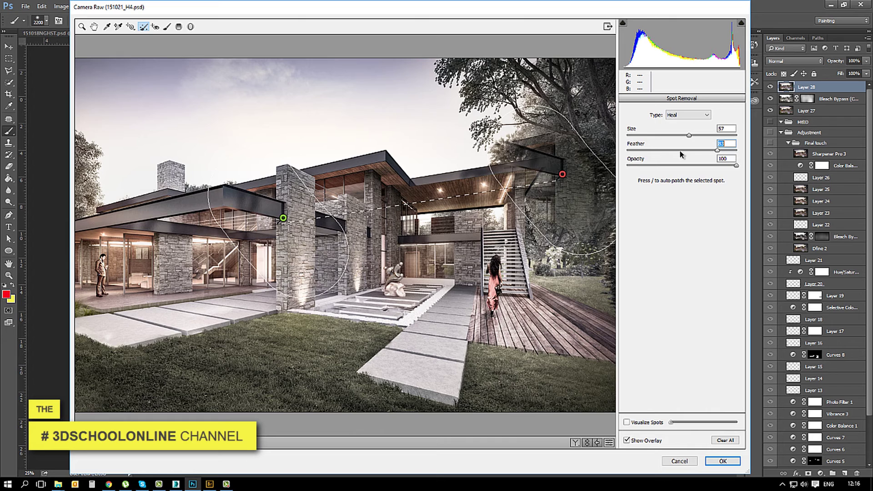
click(705, 114)
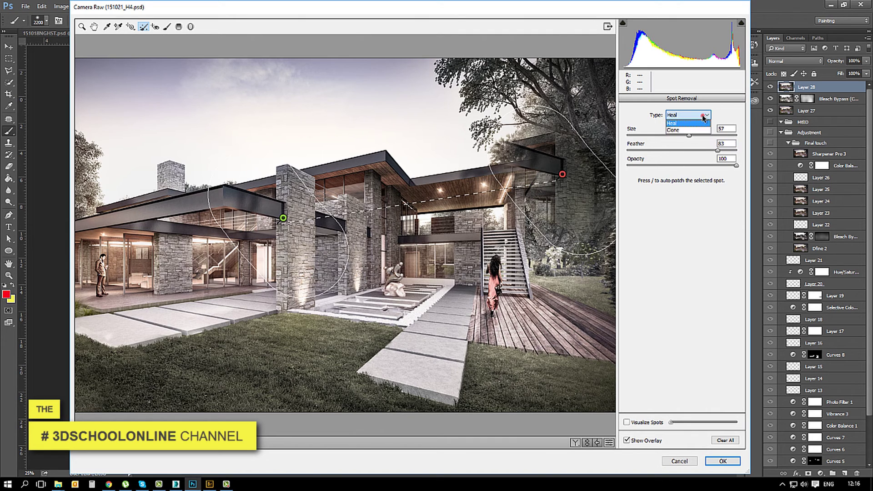
click(699, 115)
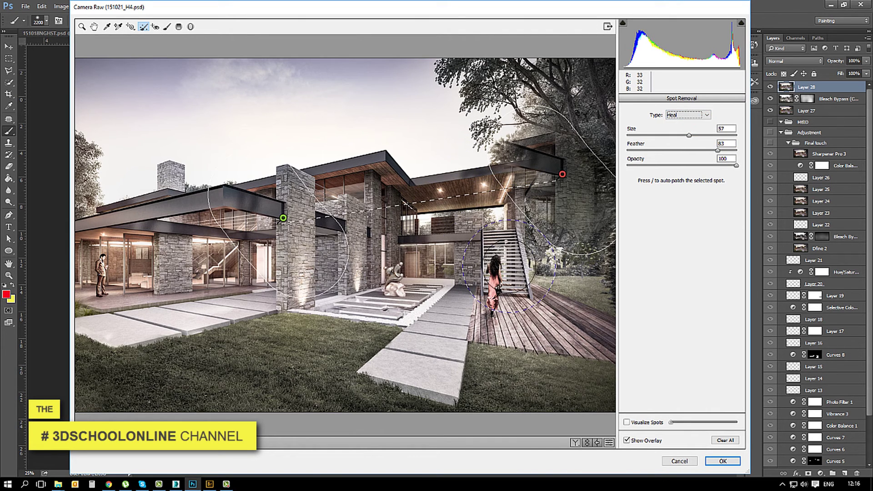
drag(563, 174, 555, 276)
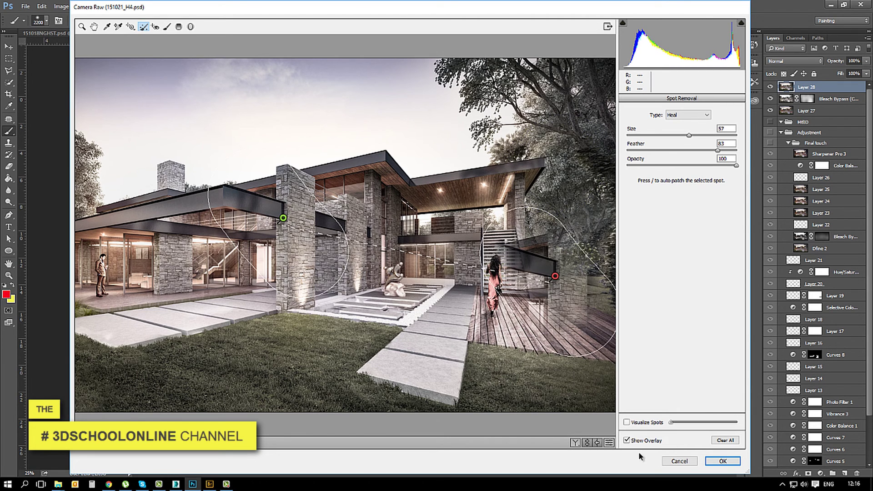
click(675, 460)
key(Return)
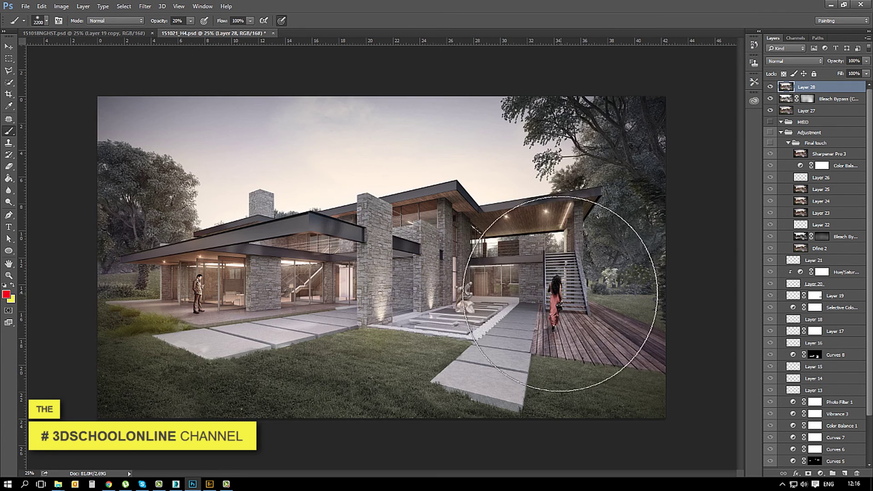
Compare the image with and without Layer 28.
click(770, 87)
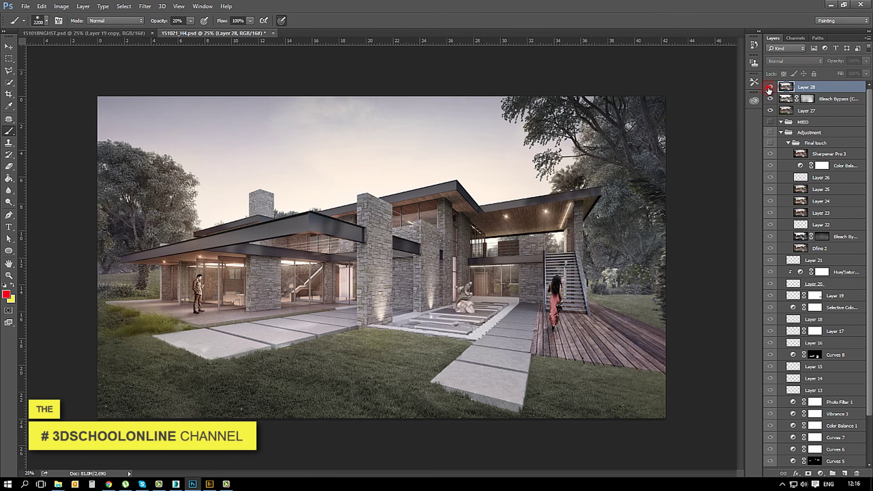
click(769, 87)
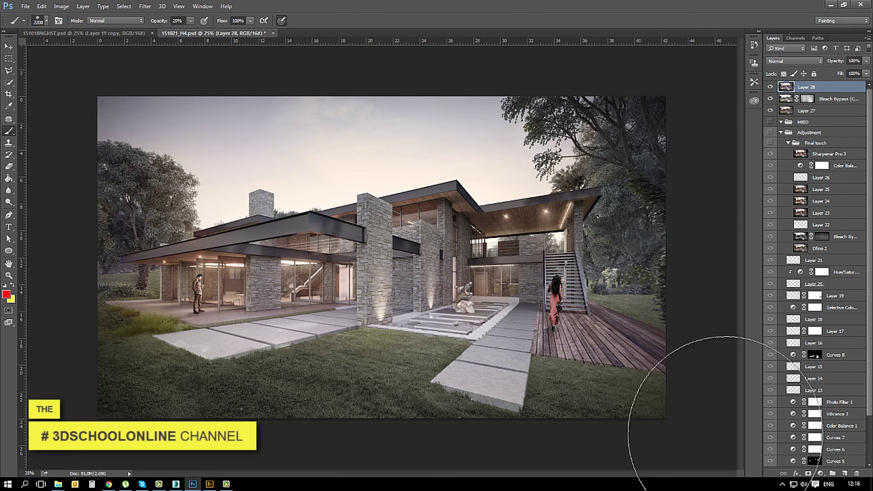
Add a Black & White adjustment layer above Layer 28 with Reds 221, Greens 95 and Cyans -107.
click(820, 473)
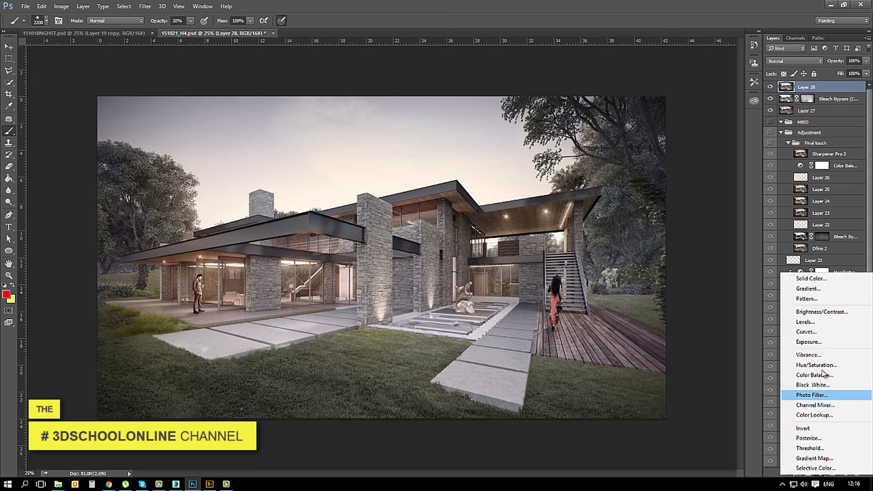
click(821, 386)
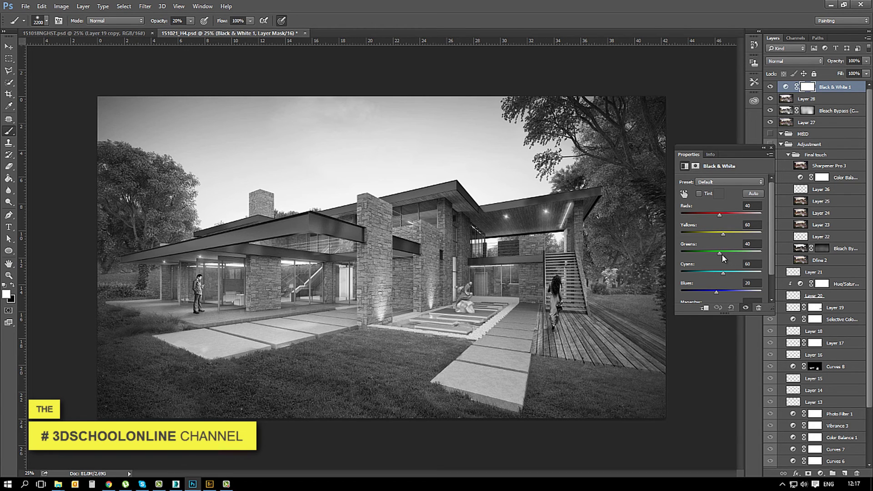
drag(720, 253, 703, 253)
drag(758, 273, 698, 272)
drag(719, 215, 750, 220)
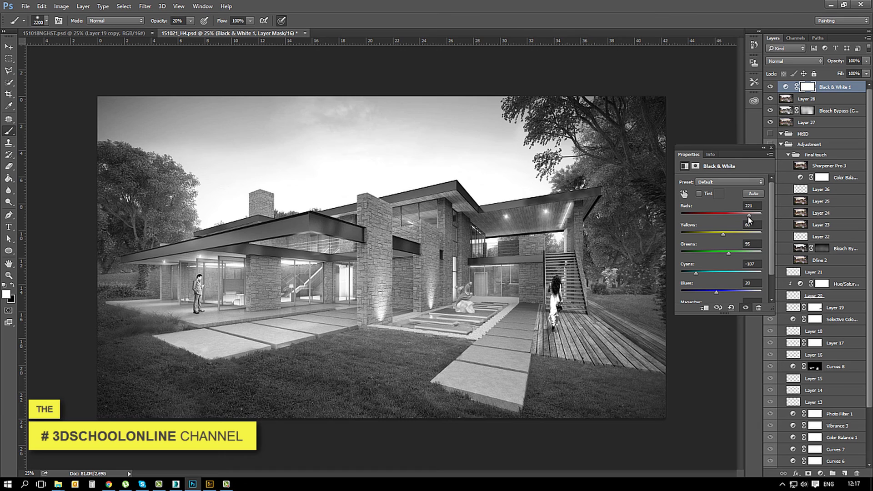
click(771, 148)
Blend the Black & White adjustment layer in Luminosity mode at 64% opacity, comparing the image with and without it.
click(793, 61)
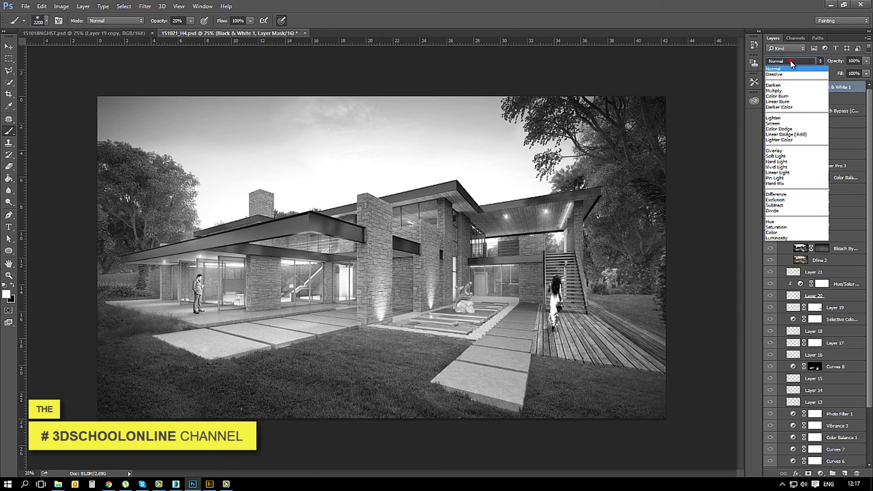
click(776, 238)
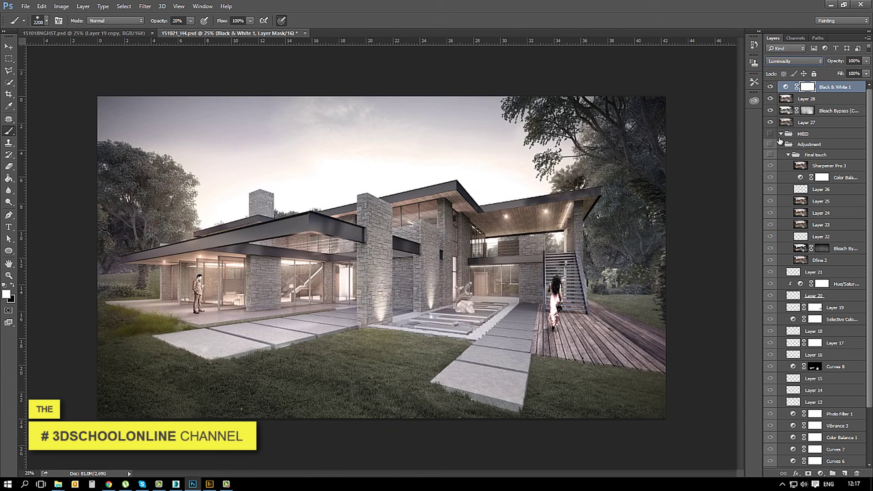
click(771, 86)
click(771, 87)
click(771, 87)
click(770, 87)
drag(838, 61, 820, 63)
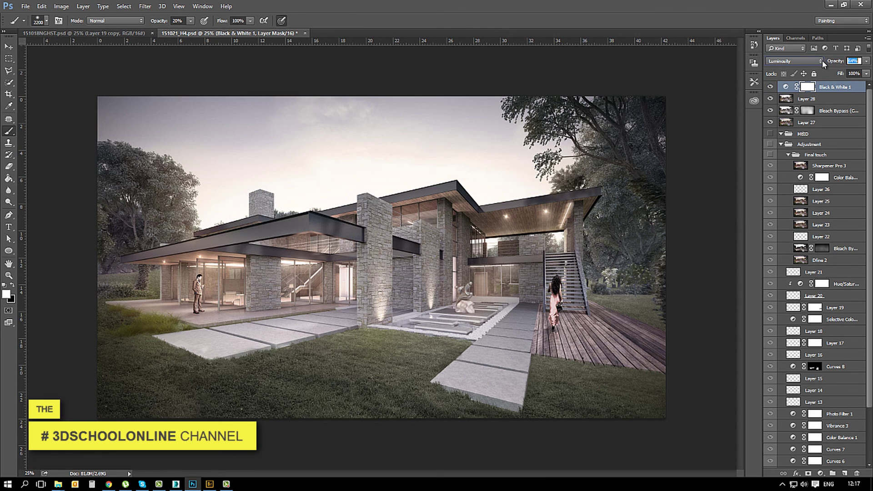